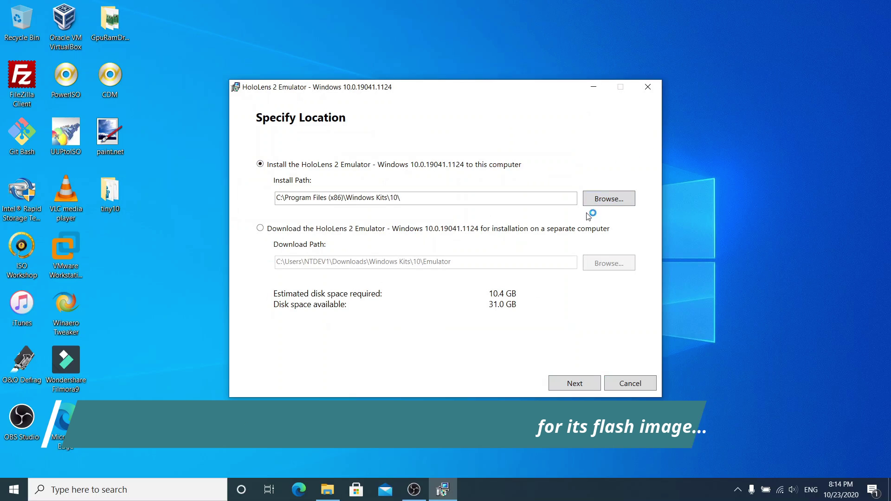
Install the HoloLens 2 Emulator on this computer in C:\Program Files (x86)\Windows Kits\10\.
{"action": "left_click", "coordinate": [577, 381]}
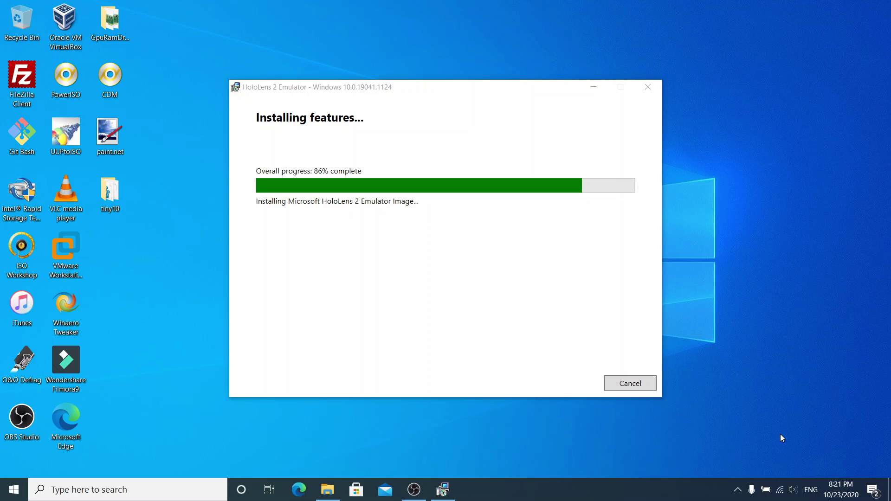
{"action": "left_click", "coordinate": [548, 279]}
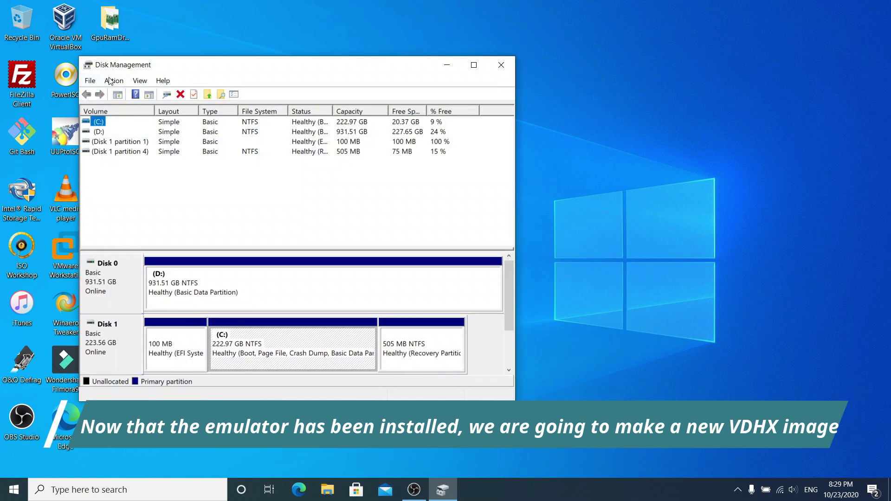
Start creating a dynamically expanding VHDX virtual hard disk with its size unit set to GB.
{"action": "left_click", "coordinate": [114, 81]}
{"action": "left_click", "coordinate": [130, 117]}
{"action": "left_click", "coordinate": [211, 221]}
{"action": "left_click", "coordinate": [349, 174]}
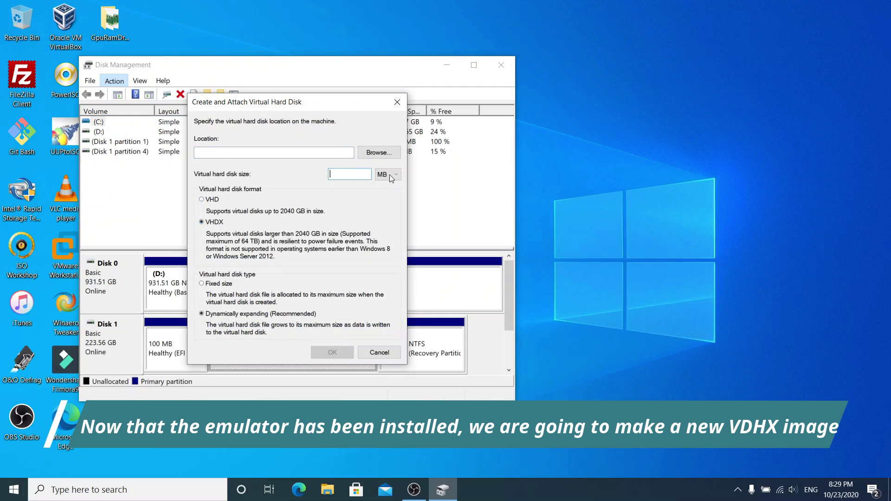
{"action": "left_click", "coordinate": [391, 174]}
{"action": "left_click", "coordinate": [386, 185]}
Set the virtual hard disk's location to a file named Win10 in the desktop's tiny10 folder.
{"action": "left_click", "coordinate": [274, 152]}
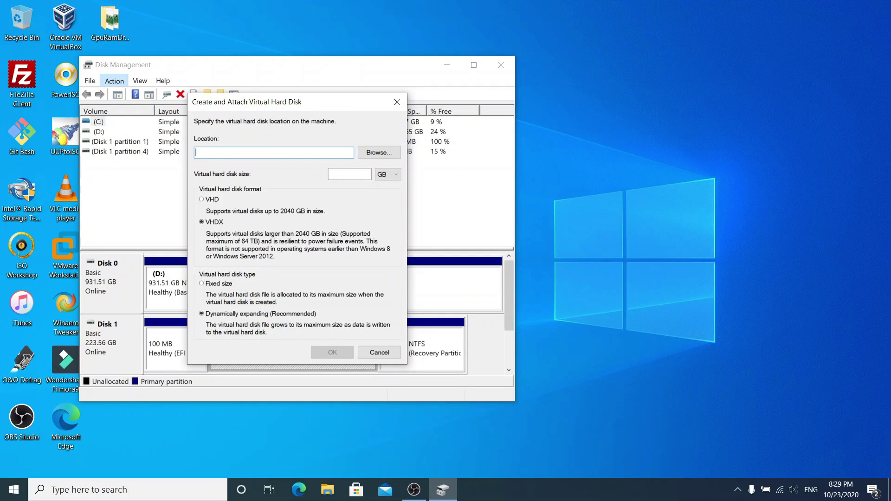
{"action": "left_click", "coordinate": [379, 152]}
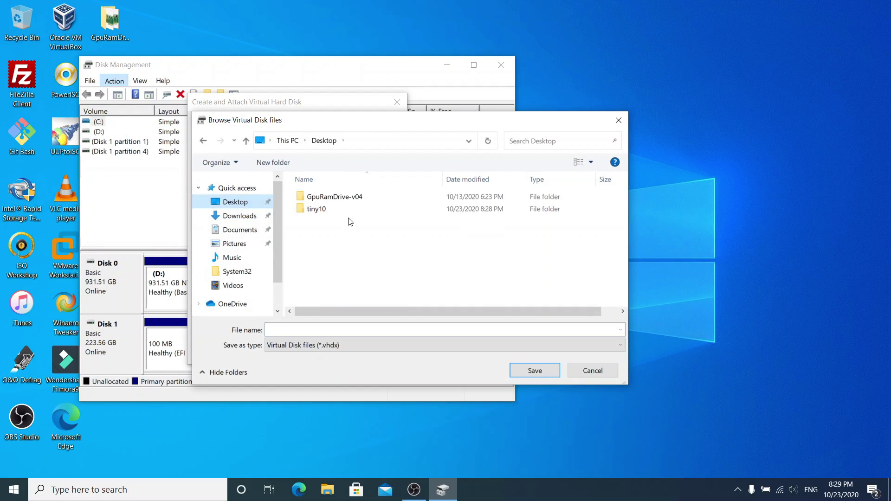
{"action": "double_click", "coordinate": [316, 208]}
{"action": "left_click", "coordinate": [387, 330]}
{"action": "type", "text": "Win10"}
{"action": "key", "text": "Return"}
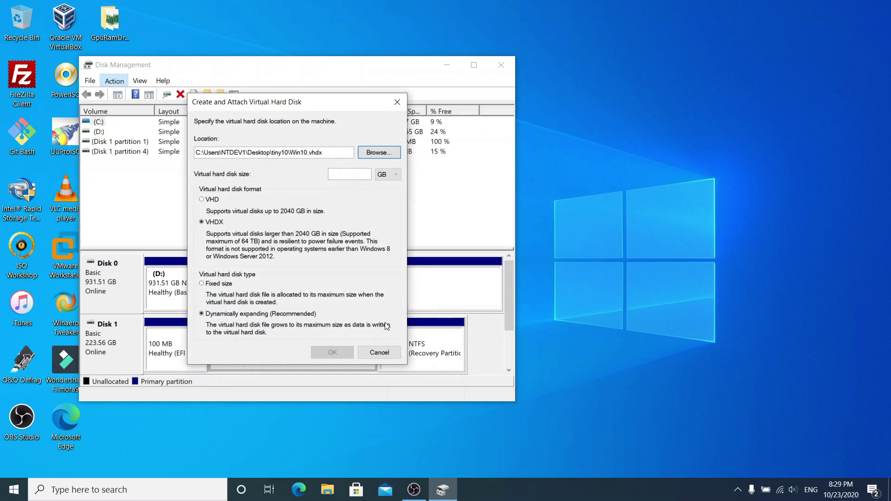
Set the virtual hard disk size to 10 GB and create and attach the disk.
{"action": "left_click", "coordinate": [351, 174]}
{"action": "type", "text": "1"}
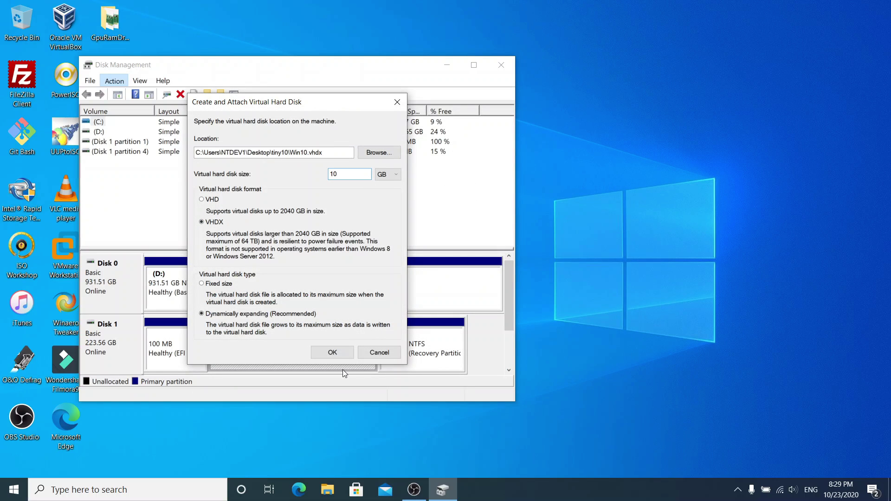
{"action": "type", "text": "0"}
{"action": "left_click", "coordinate": [341, 353]}
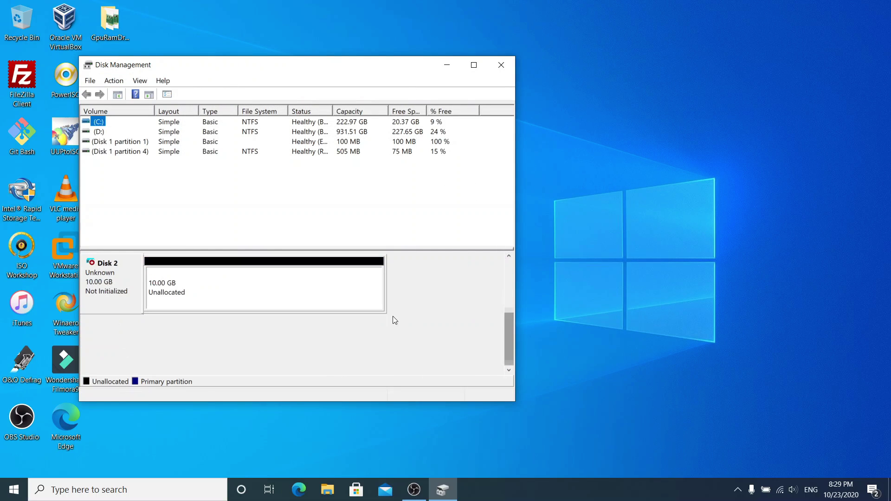
Initialize Disk 2 with the GPT partition style and close Disk Management.
{"action": "right_click", "coordinate": [124, 274]}
{"action": "left_click", "coordinate": [186, 281]}
{"action": "left_click", "coordinate": [345, 302]}
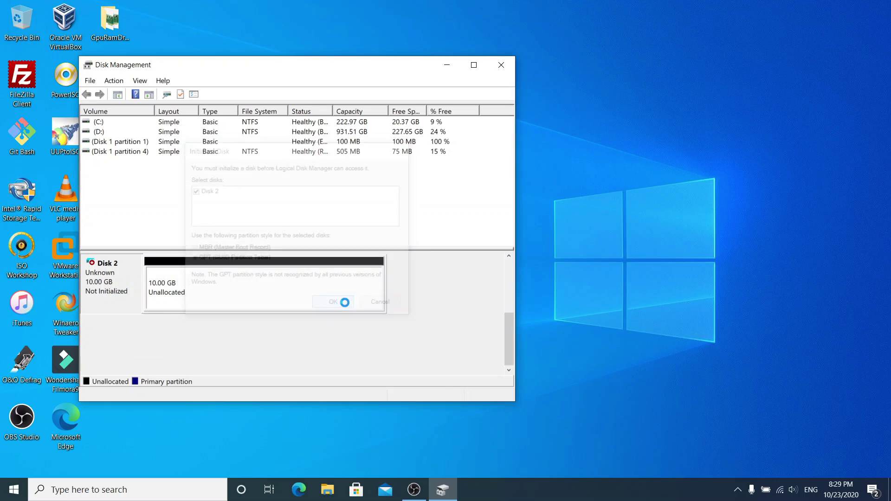
{"action": "left_click", "coordinate": [503, 66]}
Launch diskpart, list the disks and select disk 2.
{"action": "key", "text": "super+r"}
{"action": "type", "text": "diskpart"}
{"action": "key", "text": "Return"}
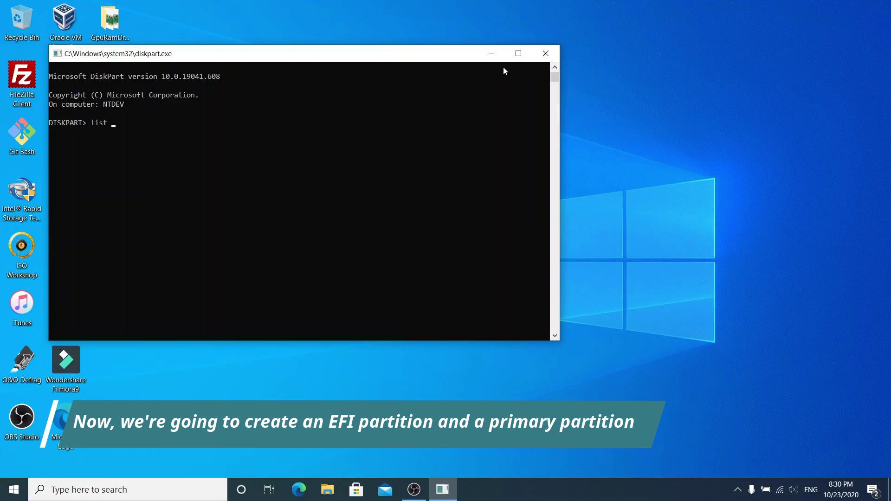
{"action": "type", "text": "disk"}
{"action": "key", "text": "Return"}
{"action": "type", "text": "sel disk 2"}
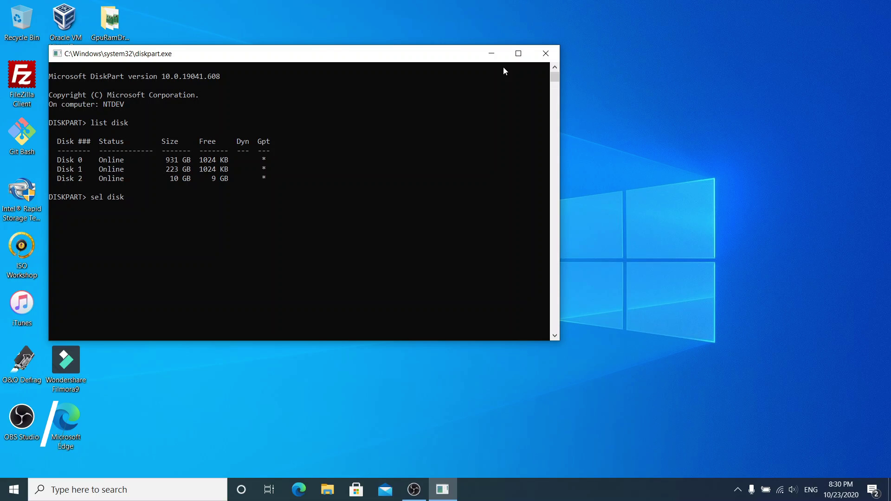
{"action": "key", "text": "Return"}
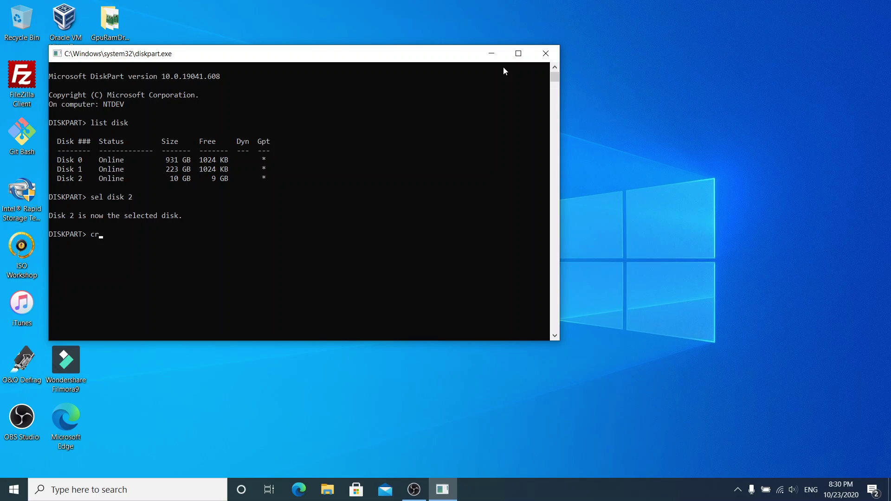
Create an EFI partition of size 100 on the selected disk and quick-format it as FAT32.
{"action": "type", "text": "create part efi size=100"}
{"action": "key", "text": "Return"}
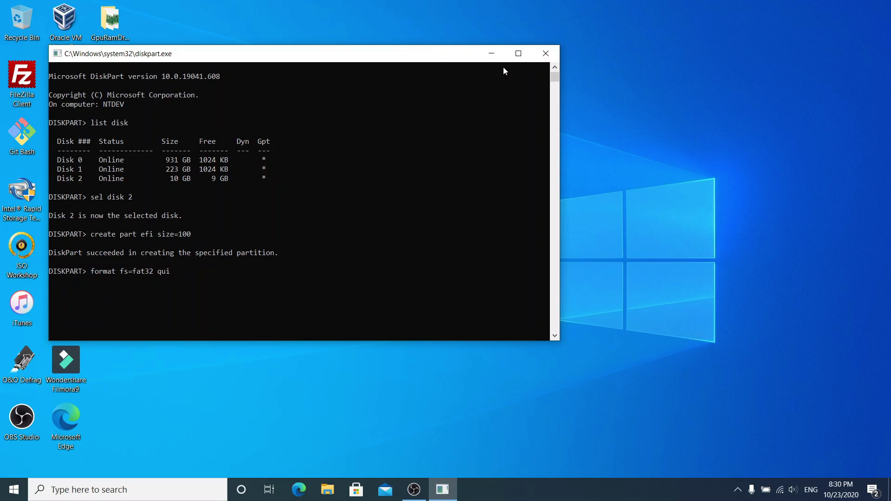
{"action": "type", "text": "ck"}
{"action": "key", "text": "Return"}
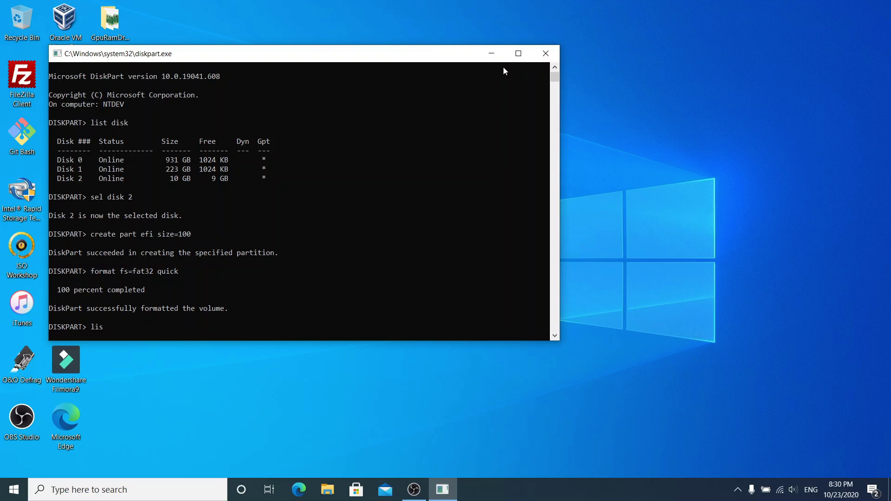
List the volumes and the selected disk's partitions, and close DiskPart.
{"action": "key", "text": "Return"}
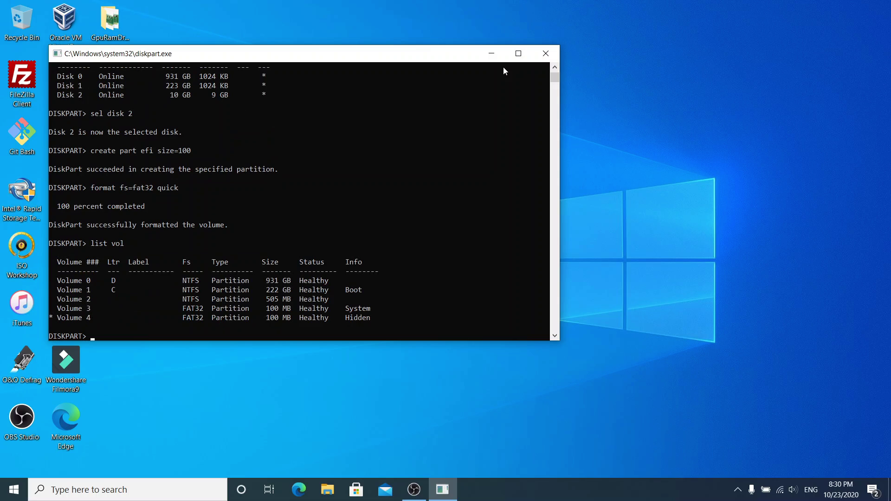
{"action": "type", "text": "list part"}
{"action": "key", "text": "Return"}
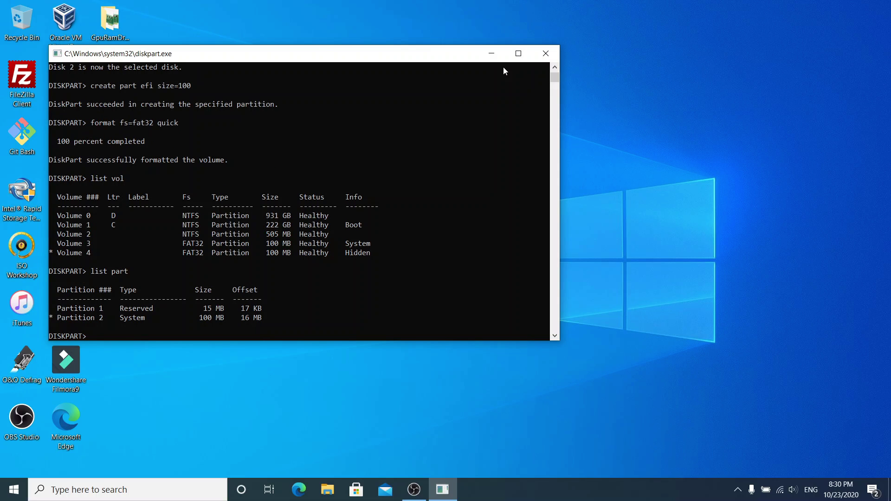
{"action": "left_click", "coordinate": [548, 53]}
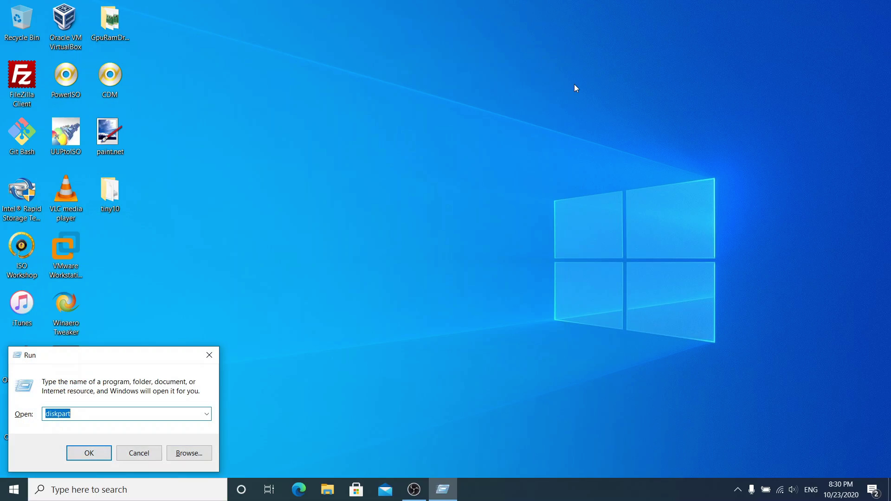
Open Disk Management with diskmgmt.msc and set up a simple volume in Disk 2's unallocated space with default size and drive letter.
{"action": "type", "text": "diskmgmt.msc"}
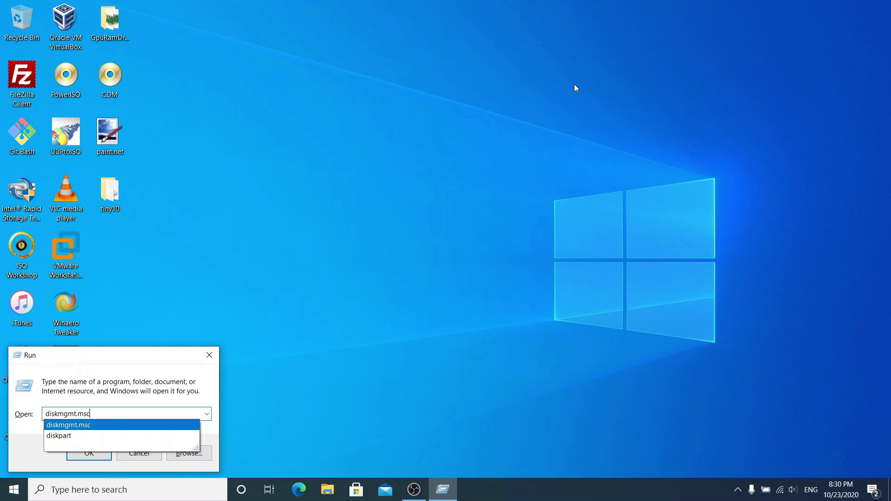
{"action": "key", "text": "Return"}
{"action": "scroll", "coordinate": [486, 344], "scroll_direction": "down", "scroll_amount": 3}
{"action": "right_click", "coordinate": [344, 283]}
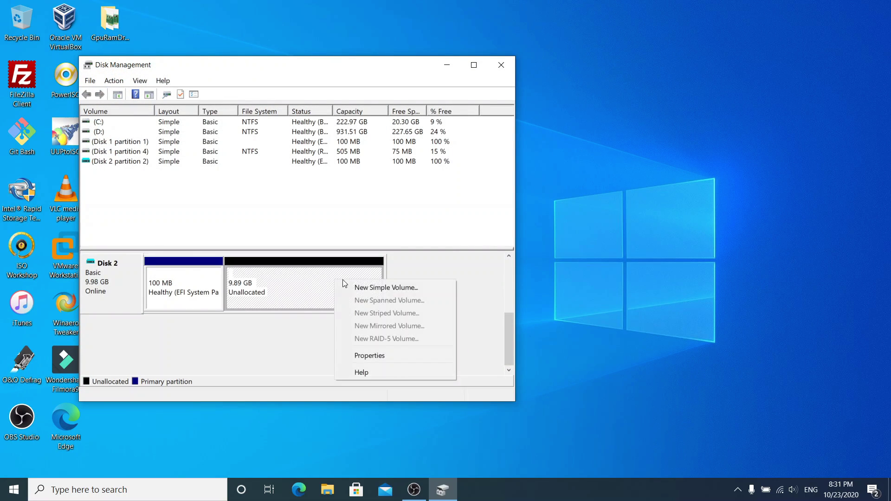
{"action": "left_click", "coordinate": [353, 288]}
{"action": "left_click", "coordinate": [303, 328]}
{"action": "left_click", "coordinate": [304, 328]}
{"action": "left_click", "coordinate": [306, 329]}
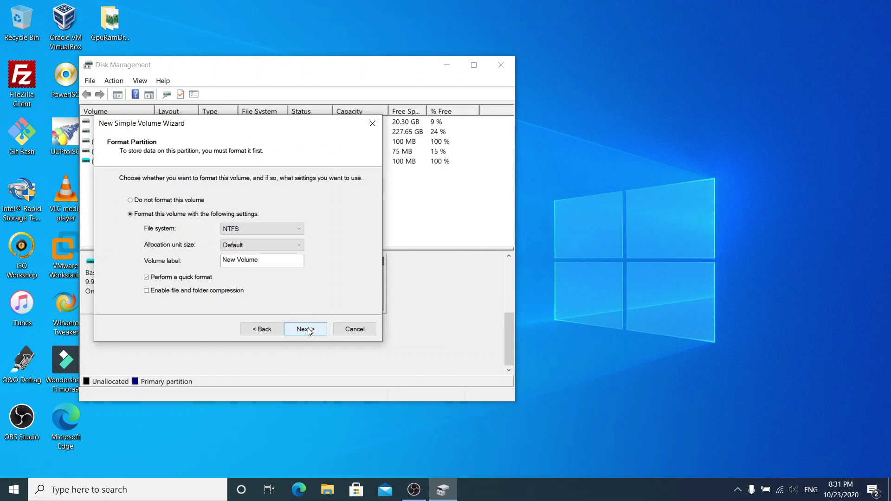
Clear the volume label, create the volume with an NTFS quick format and close Disk Management.
{"action": "double_click", "coordinate": [265, 261]}
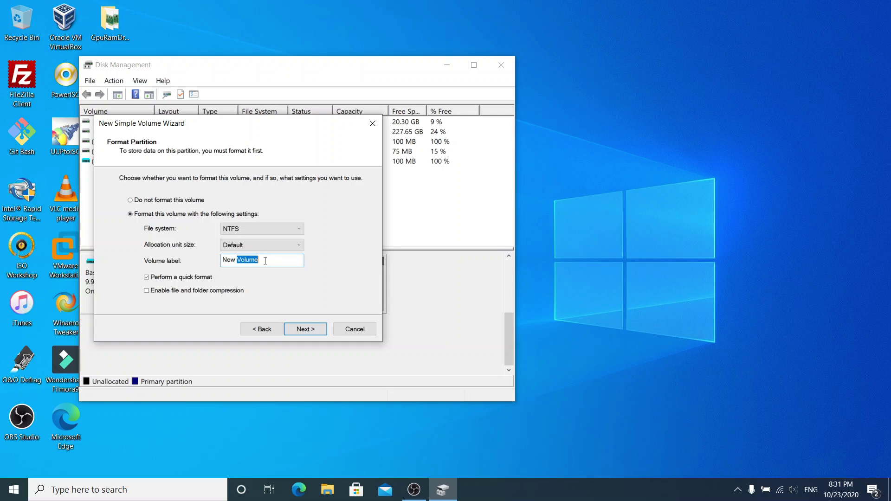
{"action": "key", "text": "BackSpace"}
{"action": "key", "text": "BackSpace"}
{"action": "key", "text": "BackSpace"}
{"action": "key", "text": "BackSpace"}
{"action": "key", "text": "BackSpace"}
{"action": "left_click", "coordinate": [306, 328]}
{"action": "left_click", "coordinate": [306, 328]}
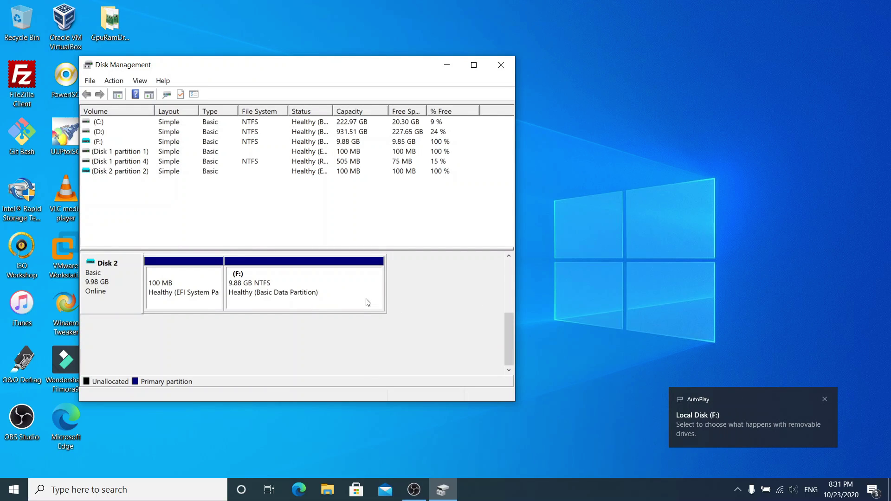
{"action": "left_click", "coordinate": [506, 67]}
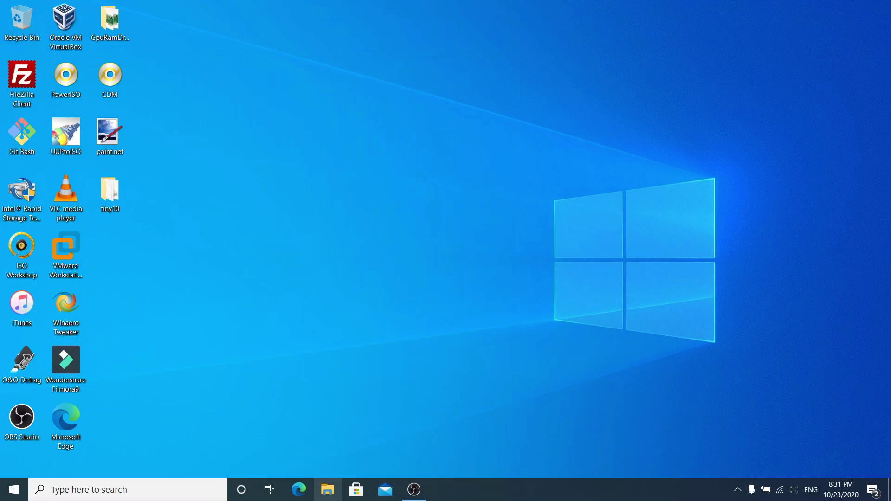
Open the folder C:\Program Files (x86)\Windows Kits\10 in File Explorer.
{"action": "left_click", "coordinate": [327, 489]}
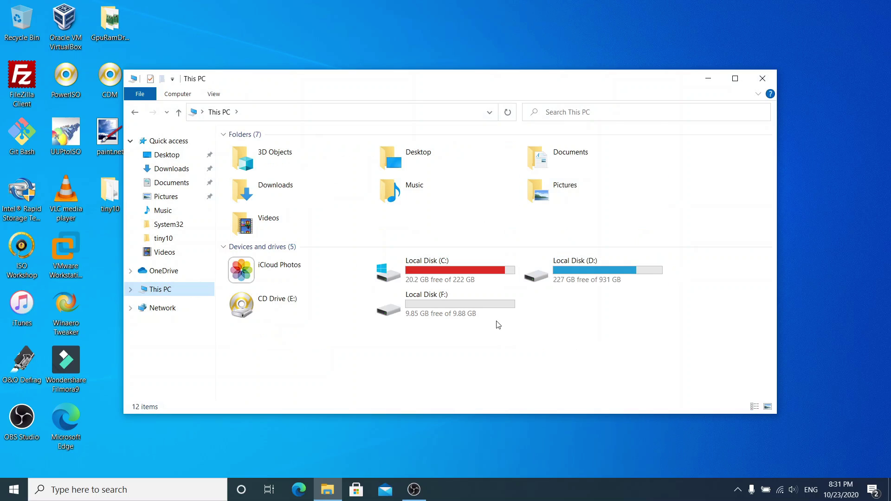
{"action": "left_click", "coordinate": [487, 316]}
{"action": "double_click", "coordinate": [469, 275]}
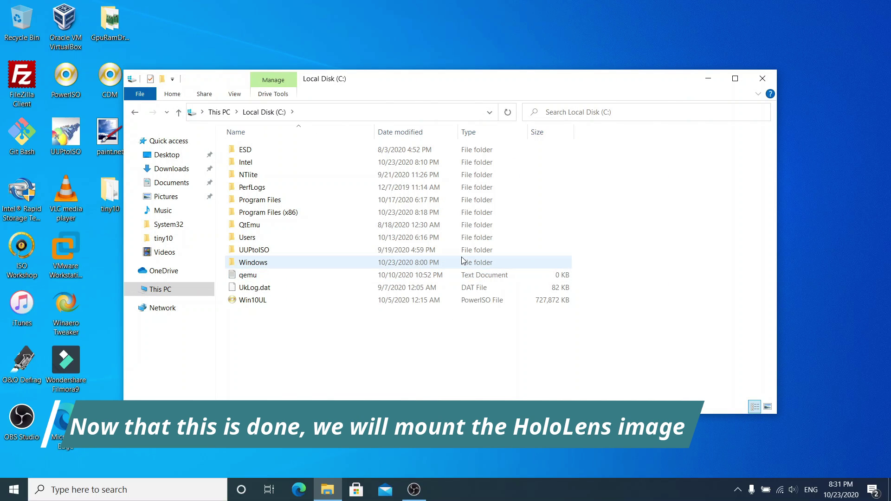
{"action": "double_click", "coordinate": [446, 212]}
{"action": "scroll", "coordinate": [445, 211], "scroll_direction": "down", "scroll_amount": 2}
{"action": "double_click", "coordinate": [446, 306]}
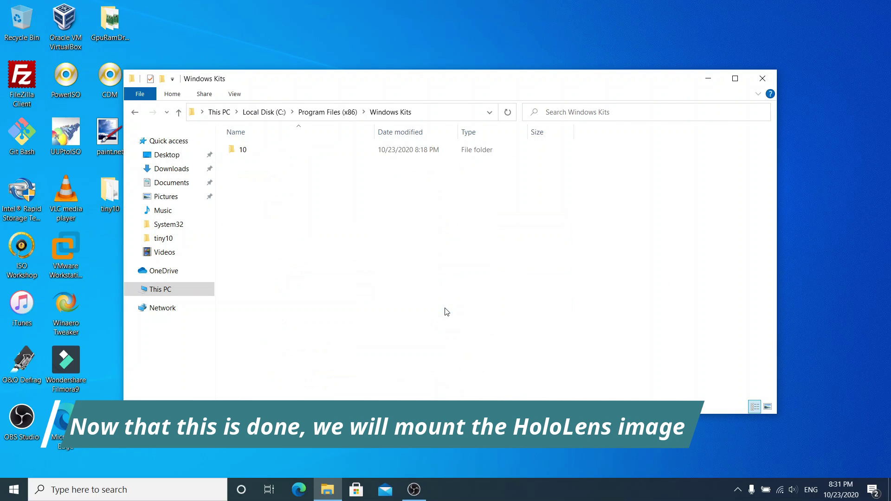
{"action": "double_click", "coordinate": [325, 150]}
Mount the Flash hard disk image from the Emulation\HoloLens\10.0.19041.1124 subfolder and go back to This PC.
{"action": "left_click", "coordinate": [339, 161]}
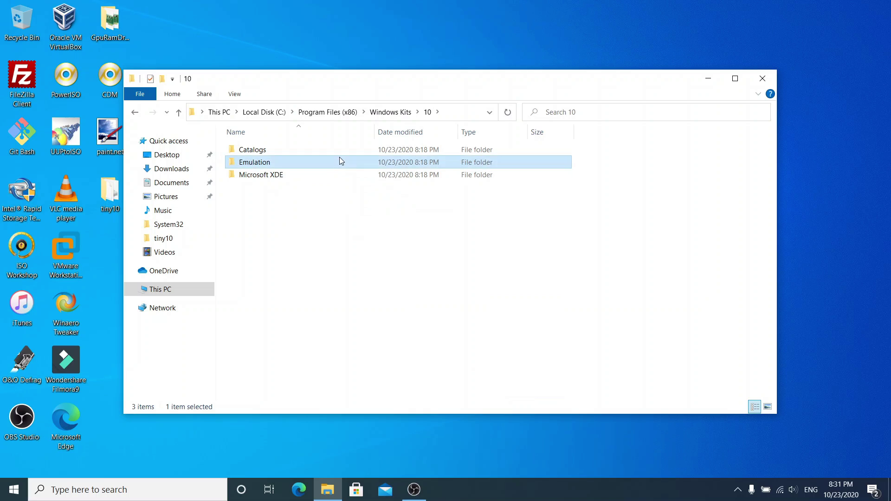
{"action": "double_click", "coordinate": [339, 161]}
{"action": "double_click", "coordinate": [335, 147]}
{"action": "double_click", "coordinate": [338, 150]}
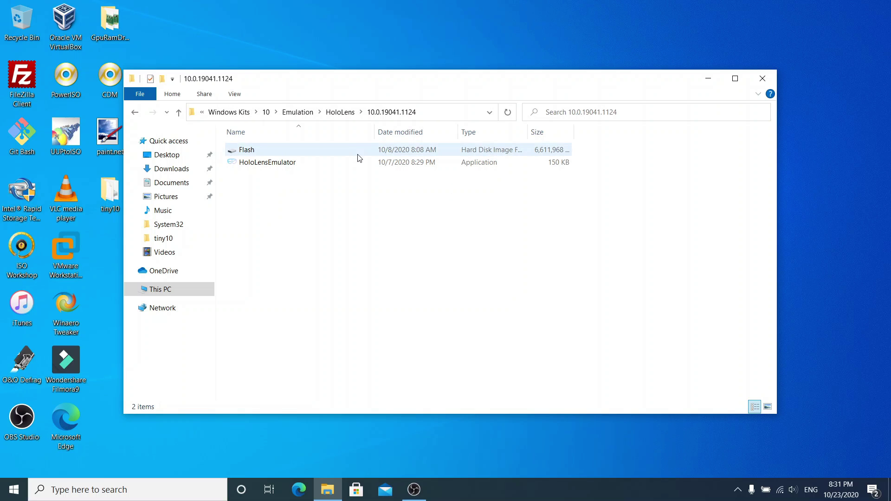
{"action": "double_click", "coordinate": [358, 150]}
{"action": "left_click", "coordinate": [565, 251]}
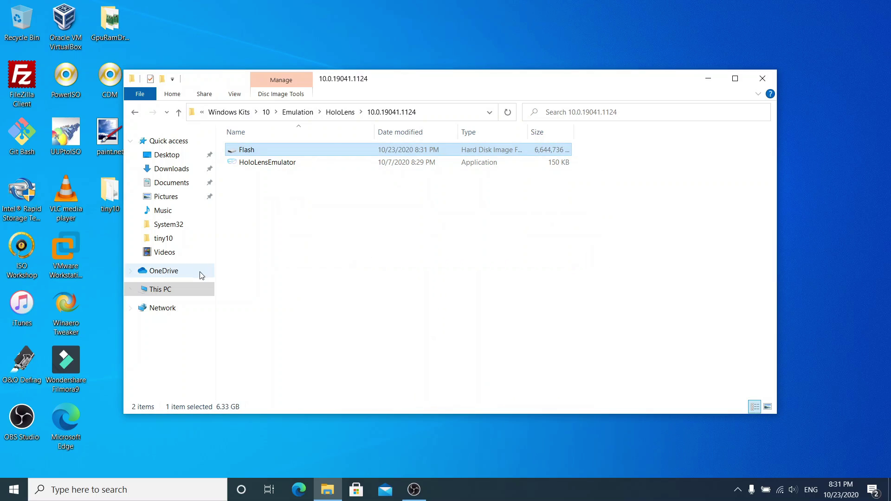
{"action": "left_click", "coordinate": [178, 291]}
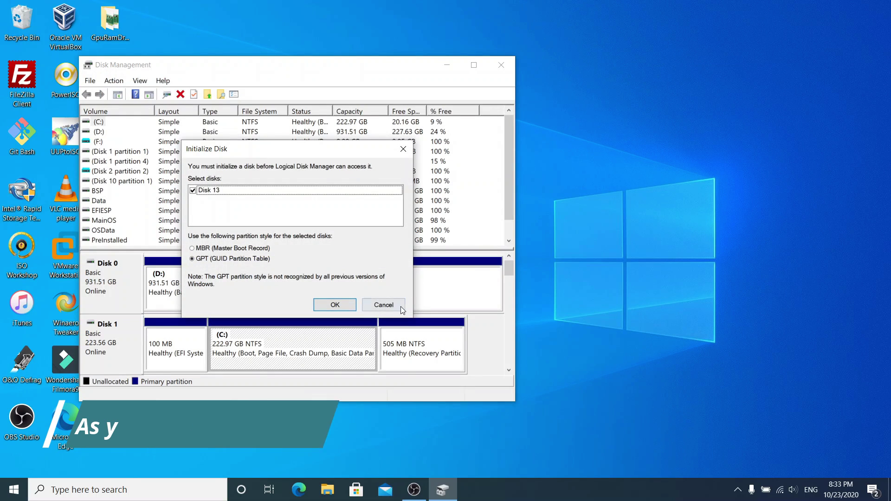
Cancel initializing Disk 13 in Disk Management and check the options available for the MainOS volume.
{"action": "left_click", "coordinate": [383, 305]}
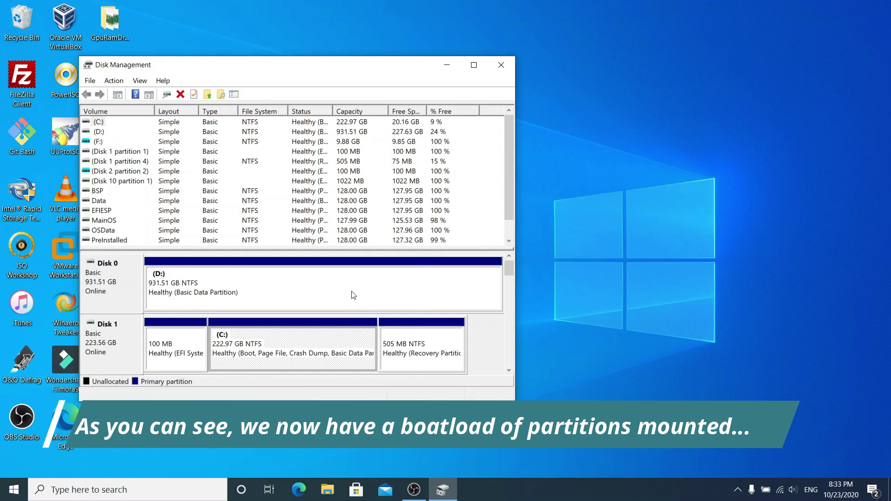
{"action": "left_click", "coordinate": [112, 221]}
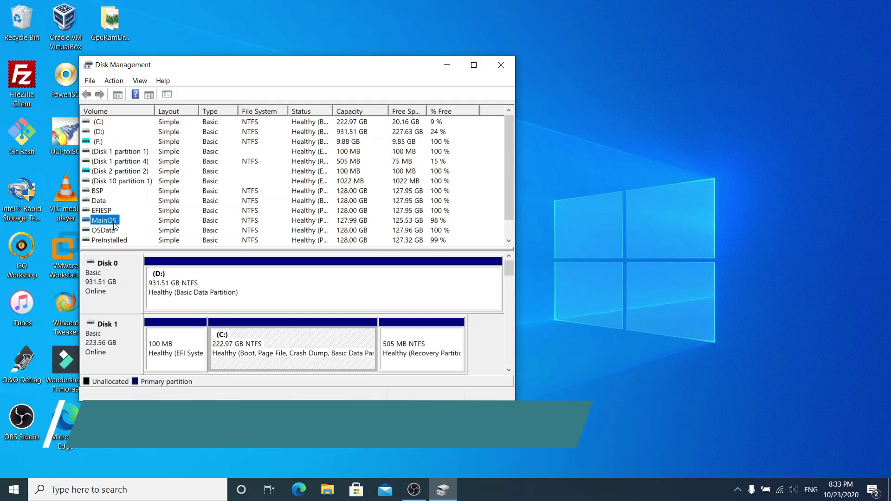
{"action": "right_click", "coordinate": [113, 222]}
{"action": "left_click", "coordinate": [355, 312]}
{"action": "right_click", "coordinate": [353, 334]}
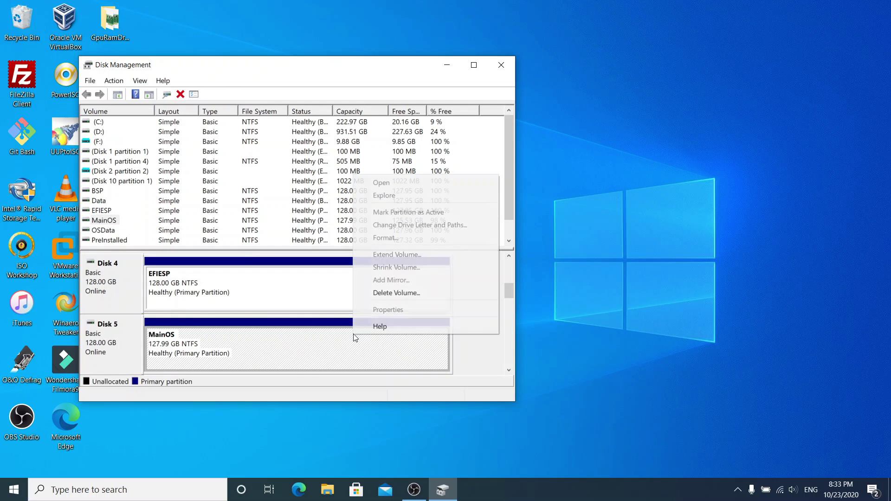
{"action": "left_click", "coordinate": [237, 344]}
View the device properties of Disk 5, close them and select the MainOS partition.
{"action": "right_click", "coordinate": [128, 344]}
{"action": "left_click", "coordinate": [217, 453]}
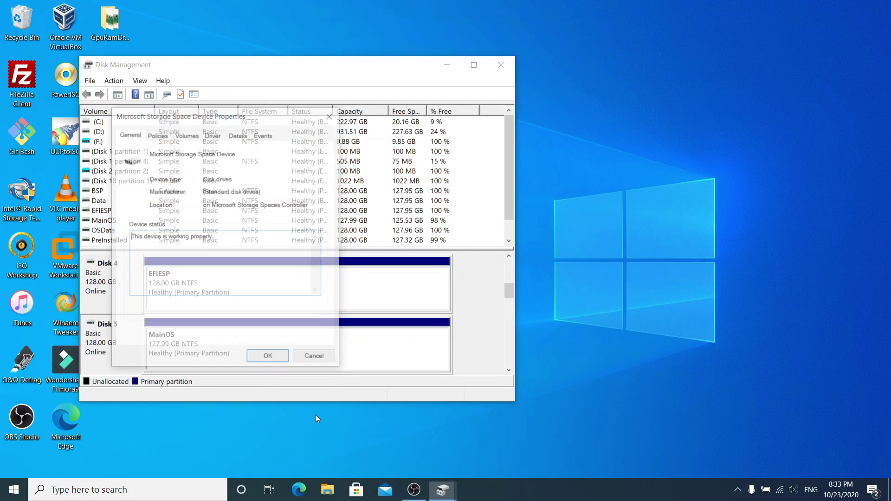
{"action": "left_click", "coordinate": [316, 360]}
{"action": "left_click", "coordinate": [437, 335]}
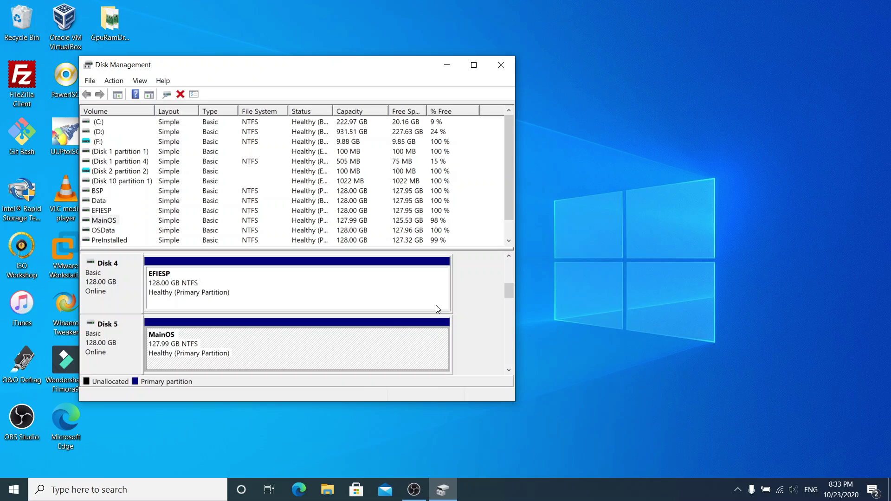
Start DiskPart, try to list partitions, and list all disks.
{"action": "key", "text": "super+r"}
{"action": "type", "text": "diskpart"}
{"action": "key", "text": "Return"}
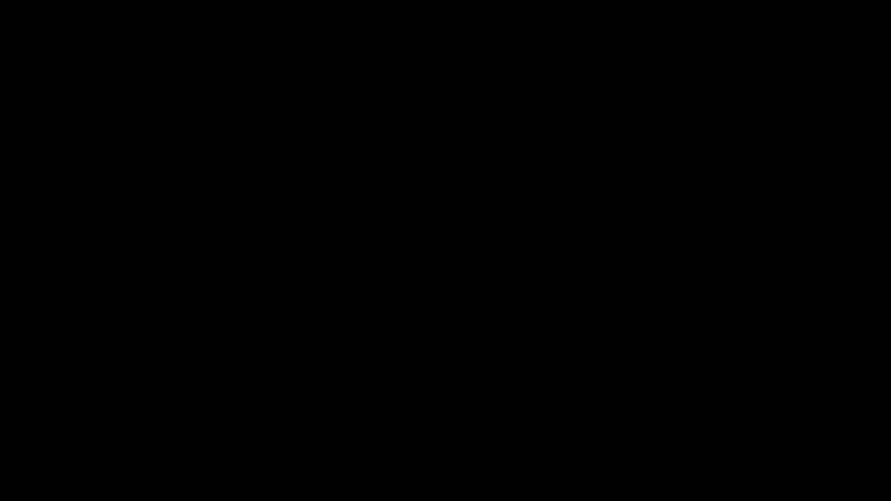
{"action": "type", "text": "list part"}
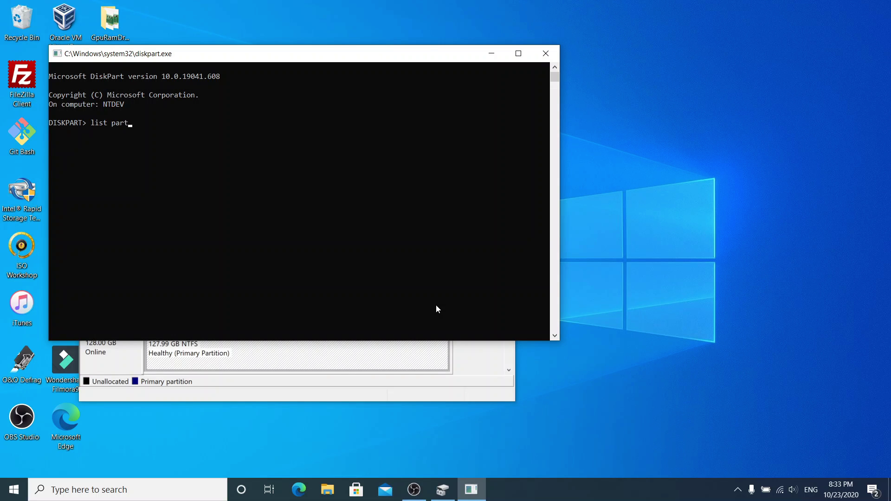
{"action": "key", "text": "Return"}
{"action": "type", "text": "list disk"}
{"action": "key", "text": "Return"}
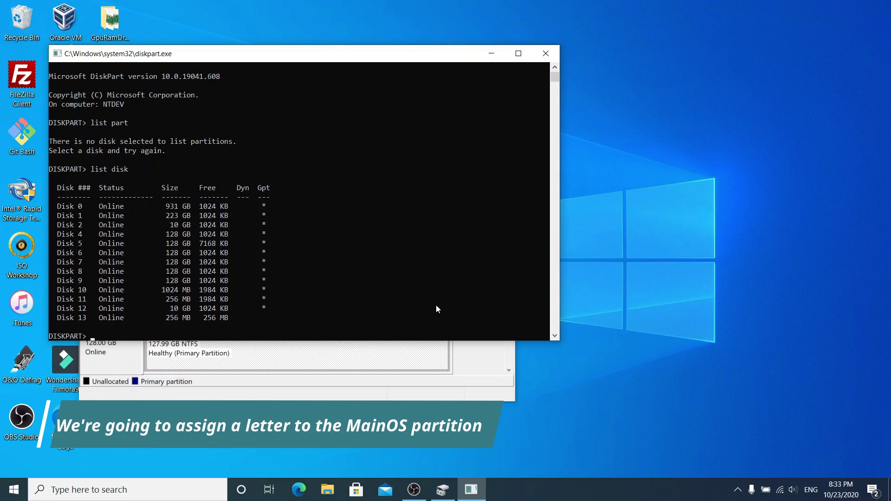
Select disk 5 in DiskPart and try to assign a drive letter to it.
{"action": "type", "text": "sel disk"}
{"action": "left_click_drag", "start_coordinate": [369, 54], "coordinate": [664, 64]}
{"action": "type", "text": "5"}
{"action": "key", "text": "Return"}
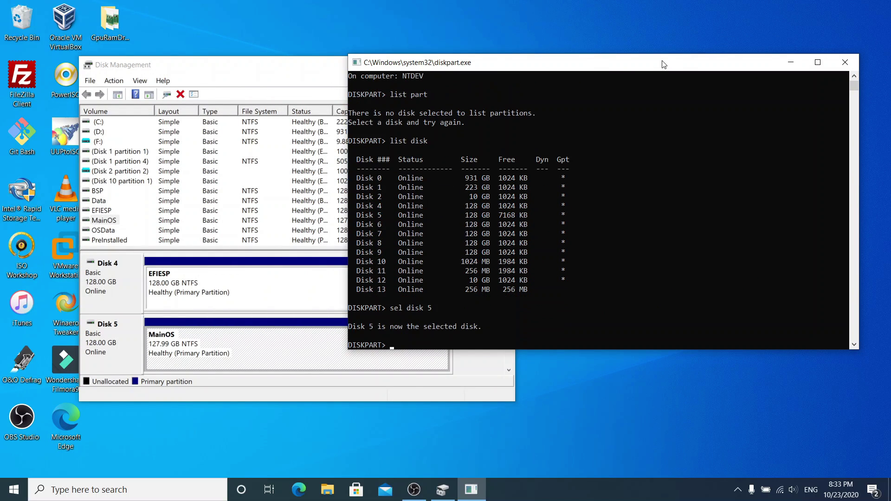
{"action": "type", "text": "assign"}
{"action": "key", "text": "Return"}
List the volumes in DiskPart, select volume 10 (MainOS) and assign it a drive letter.
{"action": "type", "text": "list v"}
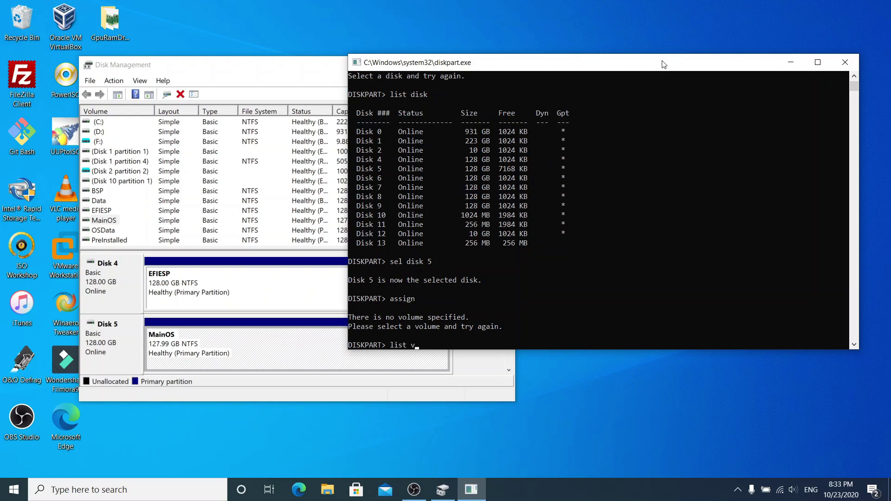
{"action": "type", "text": "ol"}
{"action": "key", "text": "Return"}
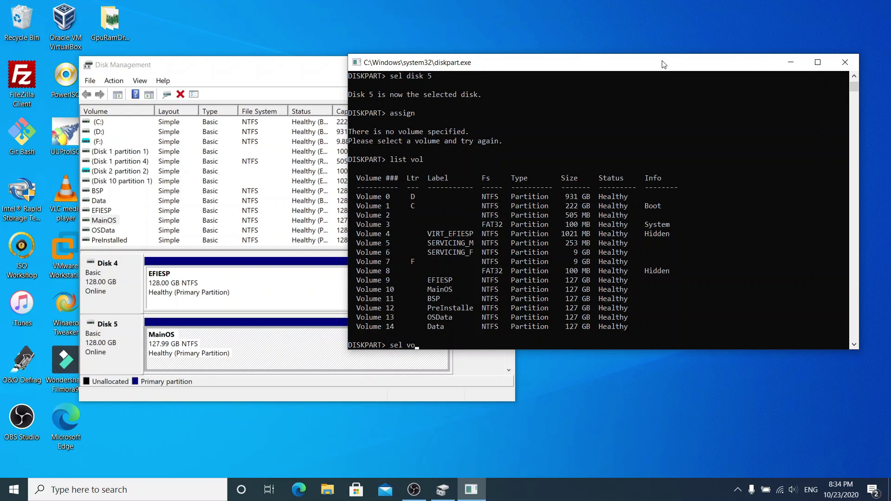
{"action": "type", "text": "sel vol 10"}
{"action": "key", "text": "Return"}
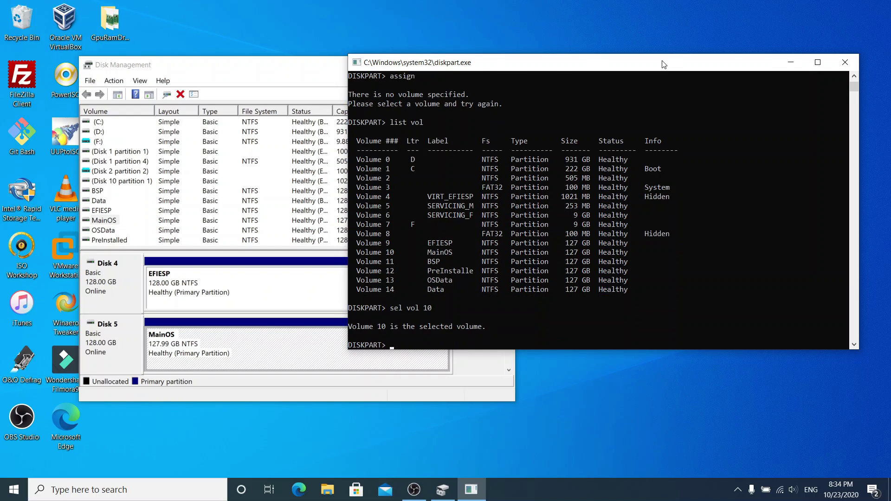
{"action": "type", "text": "assign"}
{"action": "key", "text": "Return"}
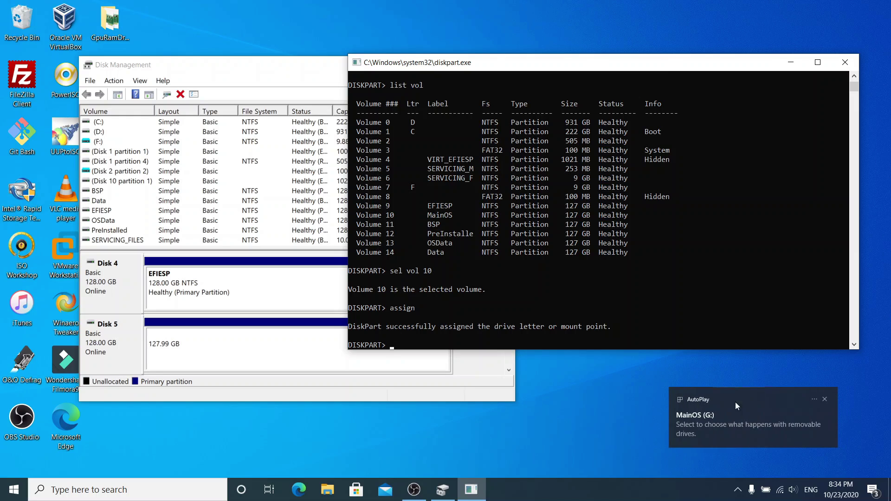
Open the MainOS (G:) drive in File Explorer and search it for updateos.wim.
{"action": "left_click", "coordinate": [735, 408]}
{"action": "left_click", "coordinate": [752, 100]}
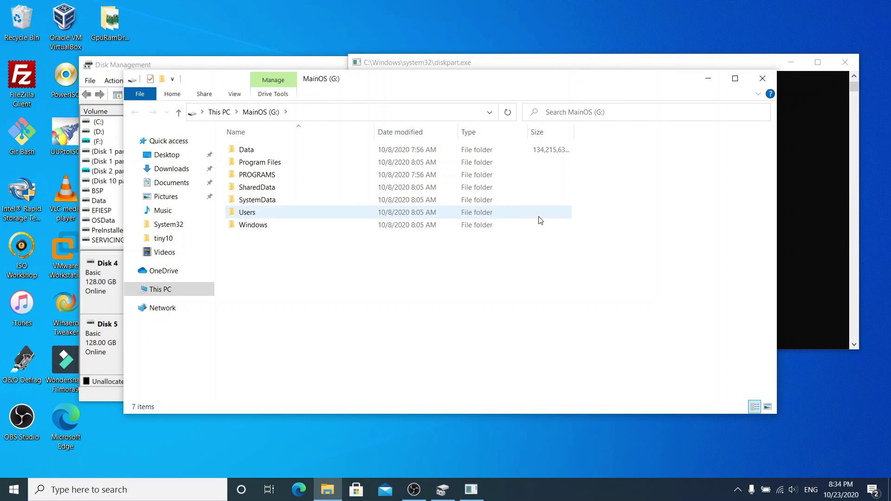
{"action": "left_click", "coordinate": [627, 114]}
{"action": "type", "text": "u"}
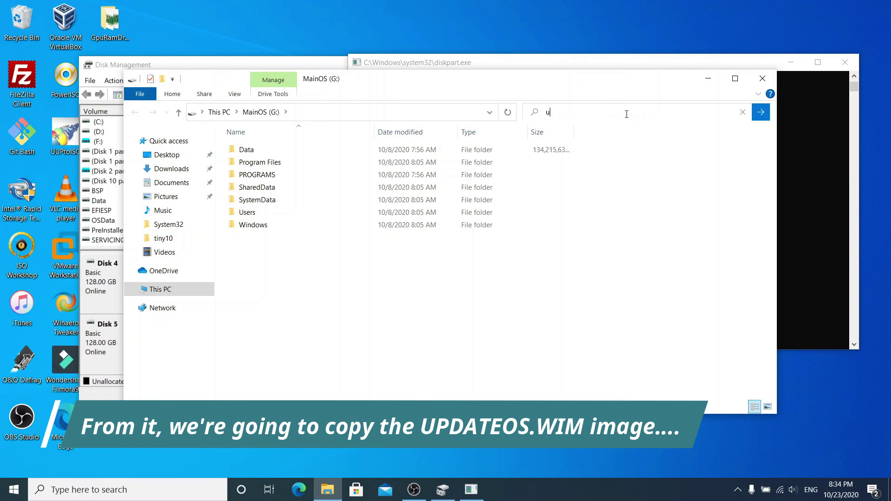
{"action": "type", "text": "pdateos.wim"}
{"action": "key", "text": "Return"}
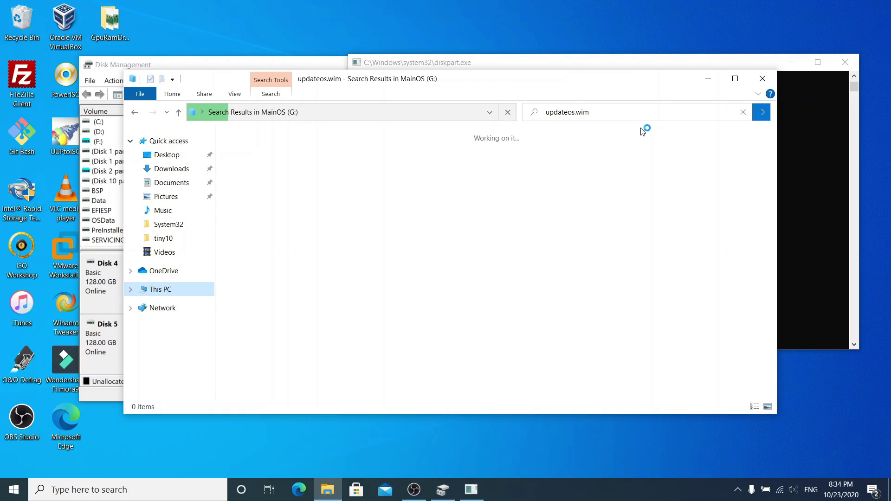
Copy UPDATEOS.wim from the search results into the tiny10 folder and minimize the File Explorer windows.
{"action": "right_click", "coordinate": [724, 143]}
{"action": "left_click", "coordinate": [603, 360]}
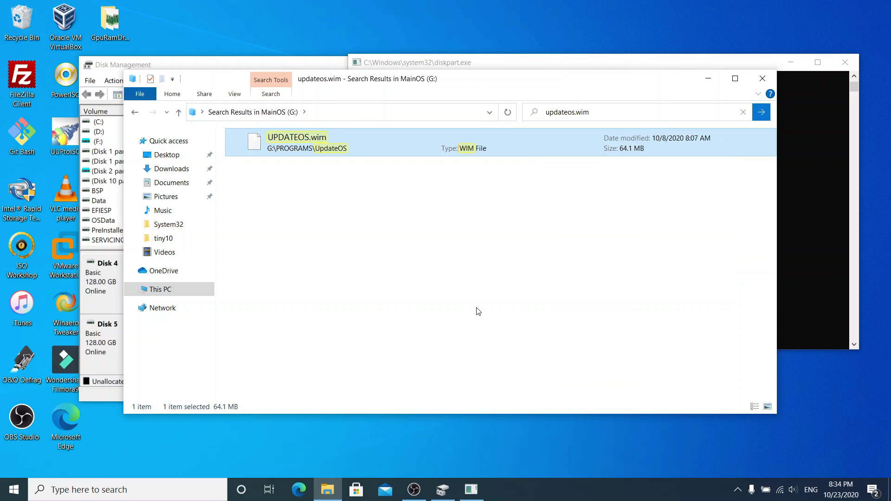
{"action": "right_click", "coordinate": [569, 258]}
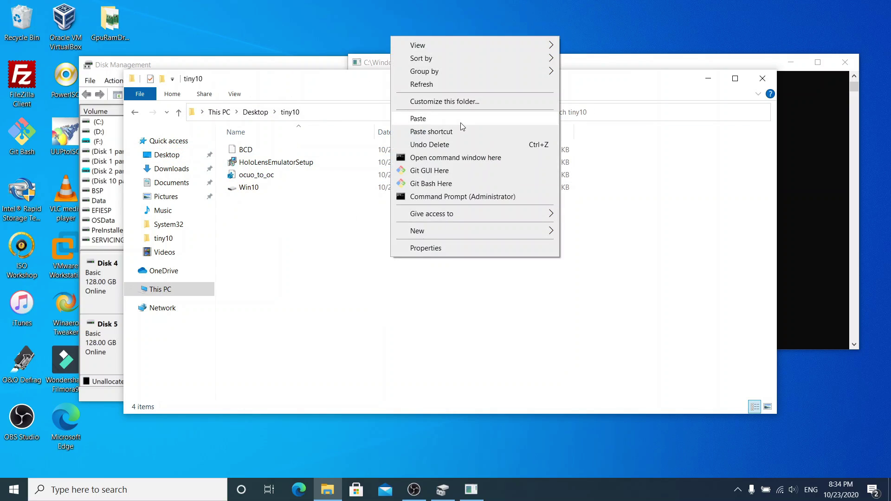
{"action": "left_click", "coordinate": [464, 118]}
{"action": "left_click", "coordinate": [709, 79]}
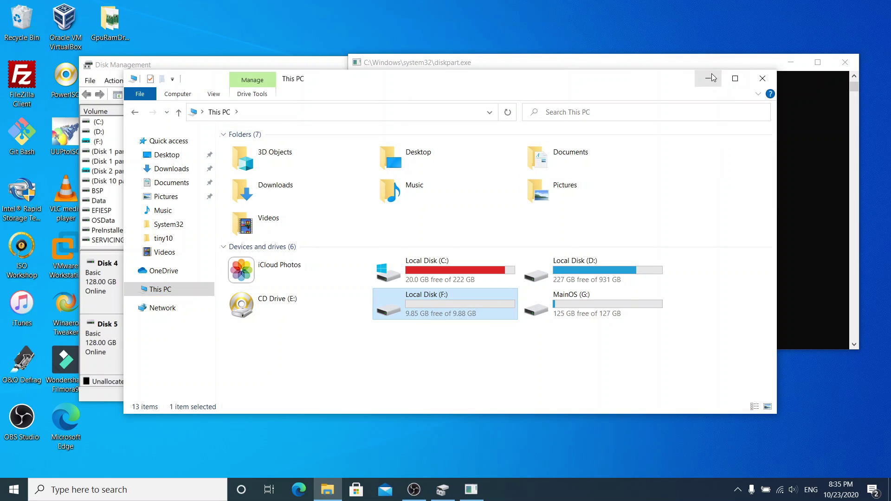
{"action": "left_click", "coordinate": [713, 78]}
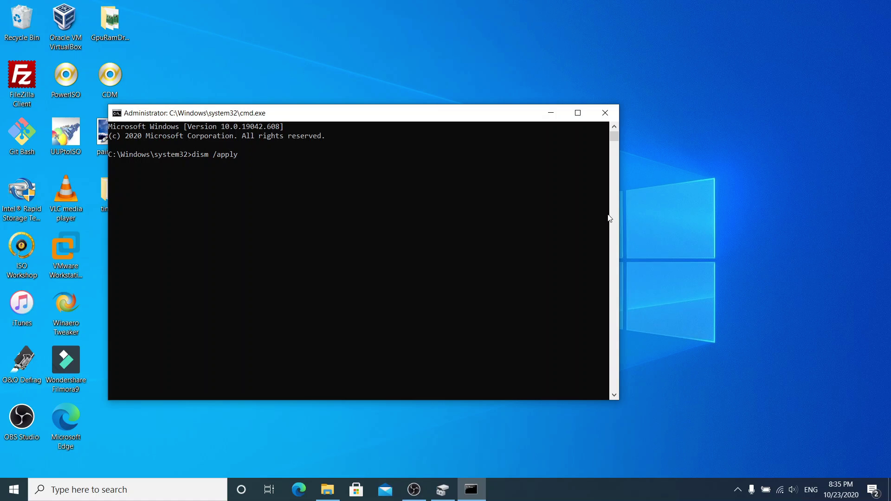
Enter dism /apply-image /imagefile: in the administrator Command Prompt, followed by the copied path of the tiny10 desktop folder.
{"action": "type", "text": "image /imagefile:"}
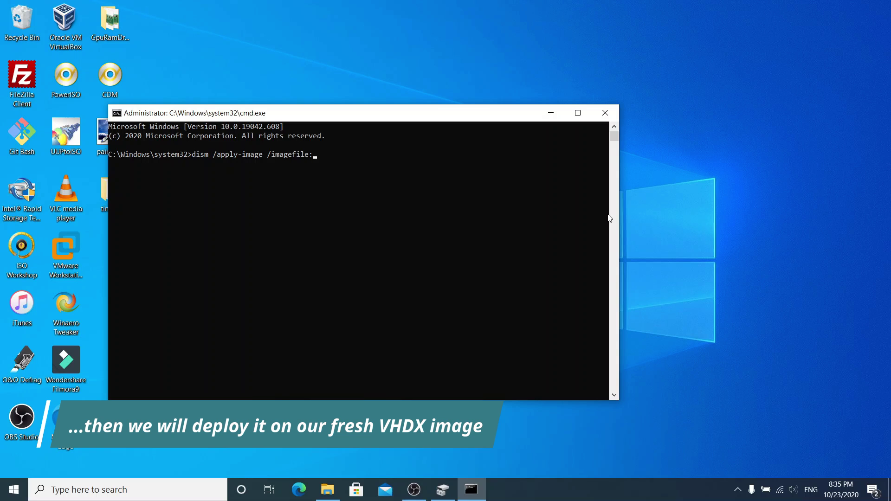
{"action": "left_click_drag", "start_coordinate": [412, 114], "coordinate": [517, 113]}
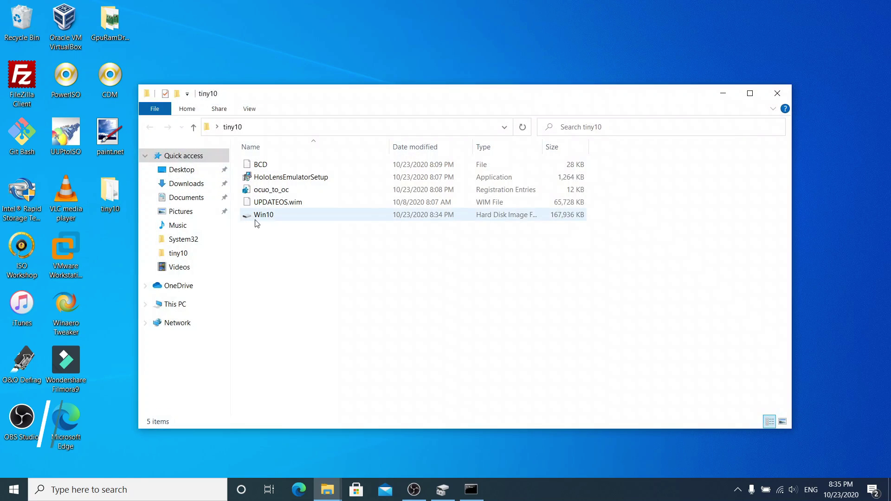
{"action": "left_click", "coordinate": [293, 202]}
{"action": "left_click", "coordinate": [282, 128]}
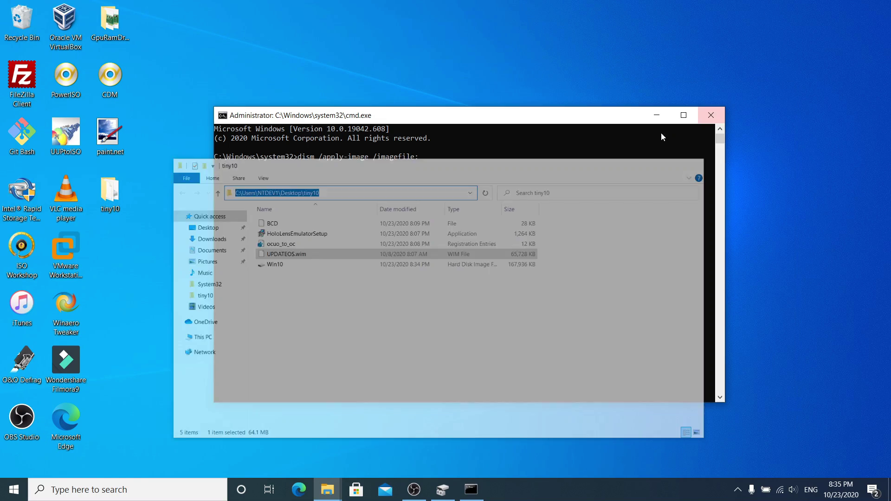
{"action": "right_click", "coordinate": [481, 224]}
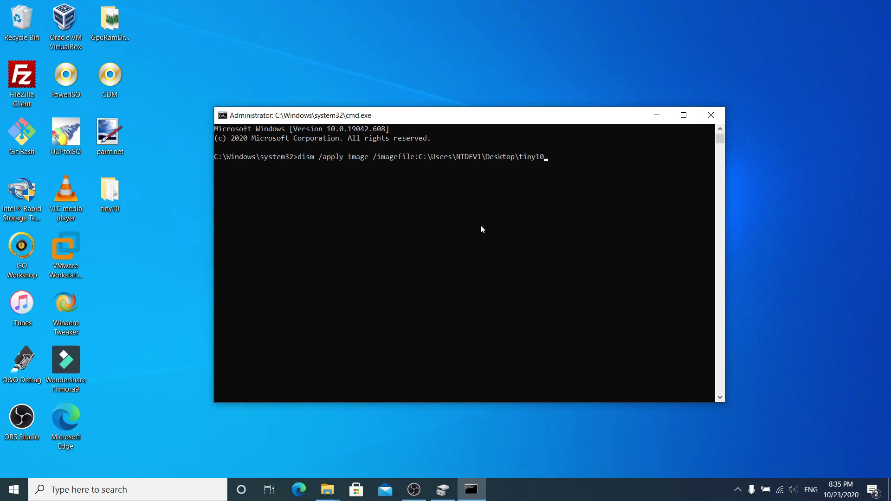
Extend the DISM command with \updateos.wim /index:1 /applydir: after the tiny10 folder path.
{"action": "type", "text": "\\updateos.wim /index:1 /ap"}
{"action": "key", "text": "BackSpace"}
{"action": "type", "text": "apply"}
{"action": "key", "text": "BackSpace"}
{"action": "key", "text": "BackSpace"}
{"action": "key", "text": "BackSpace"}
{"action": "key", "text": "BackSpace"}
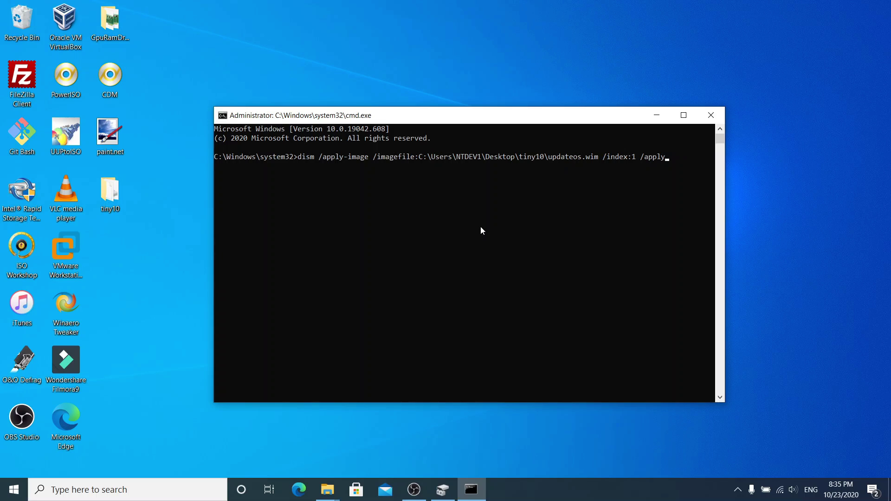
{"action": "type", "text": "dir:"}
Check the drives in This PC, complete the DISM command with f:\ as target and run it.
{"action": "key", "text": "super+e"}
{"action": "left_click", "coordinate": [190, 319]}
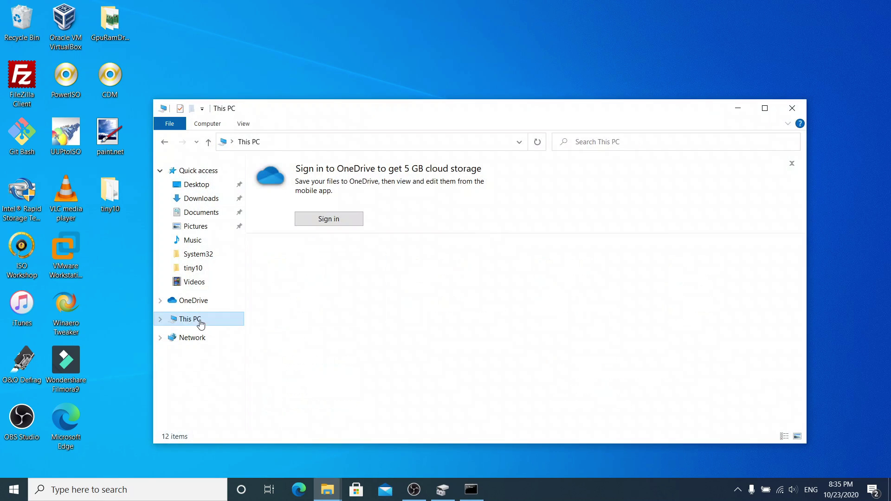
{"action": "left_click", "coordinate": [792, 108]}
{"action": "type", "text": "f:\\"}
{"action": "key", "text": "Return"}
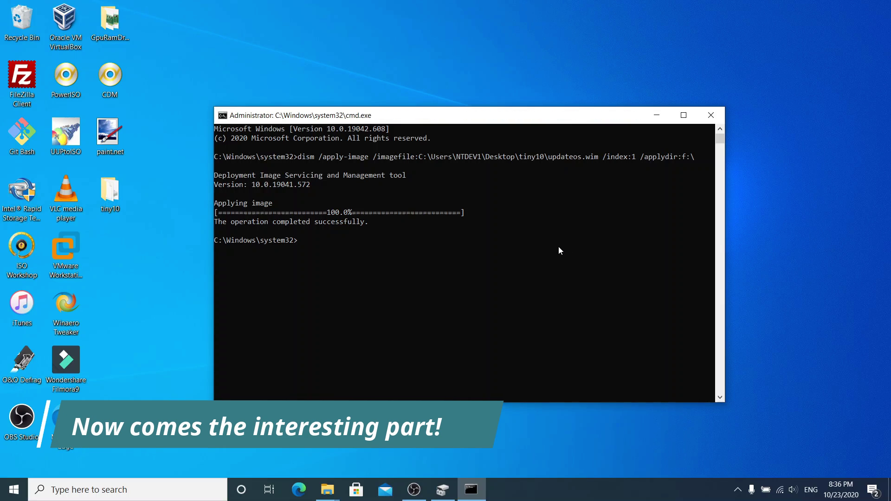
View the contents of Local Disk (F:) in File Explorer and put the window away.
{"action": "left_click", "coordinate": [327, 490]}
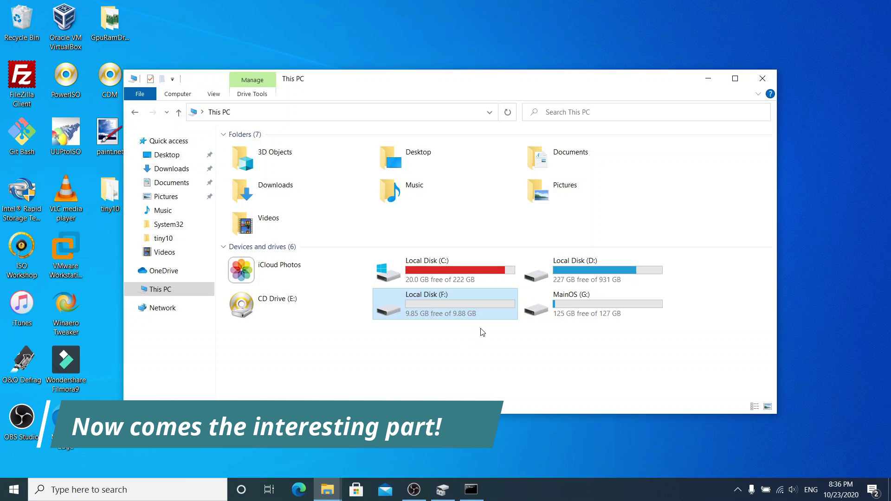
{"action": "double_click", "coordinate": [436, 304]}
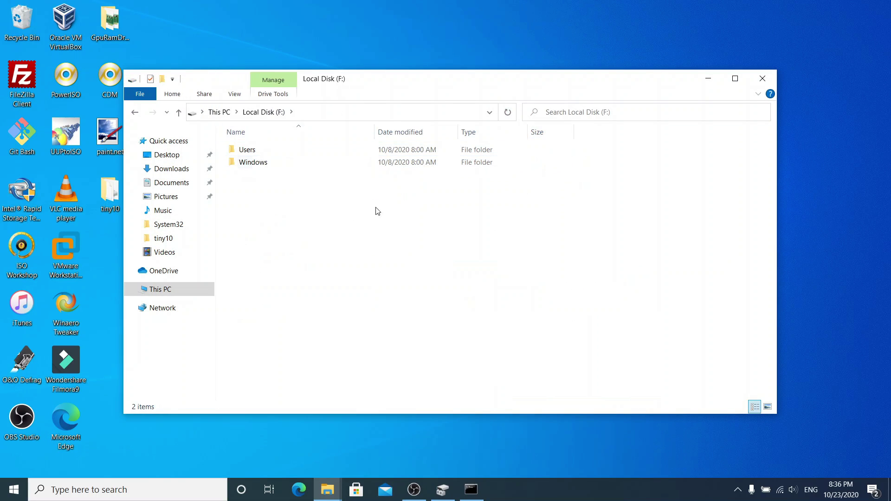
{"action": "left_click", "coordinate": [755, 79]}
Open Registry Editor with administrator approval and expand HKEY_LOCAL_MACHINE.
{"action": "key", "text": "super+r"}
{"action": "type", "text": "regedi"}
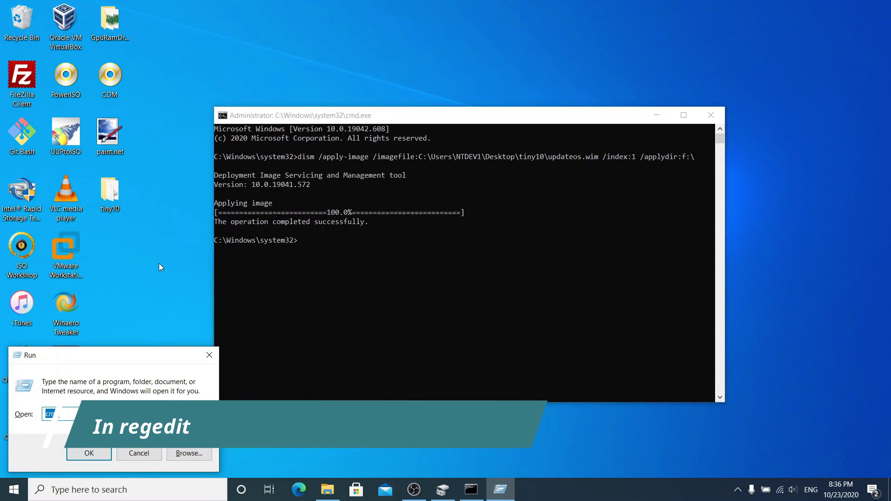
{"action": "type", "text": "t"}
{"action": "key", "text": "Return"}
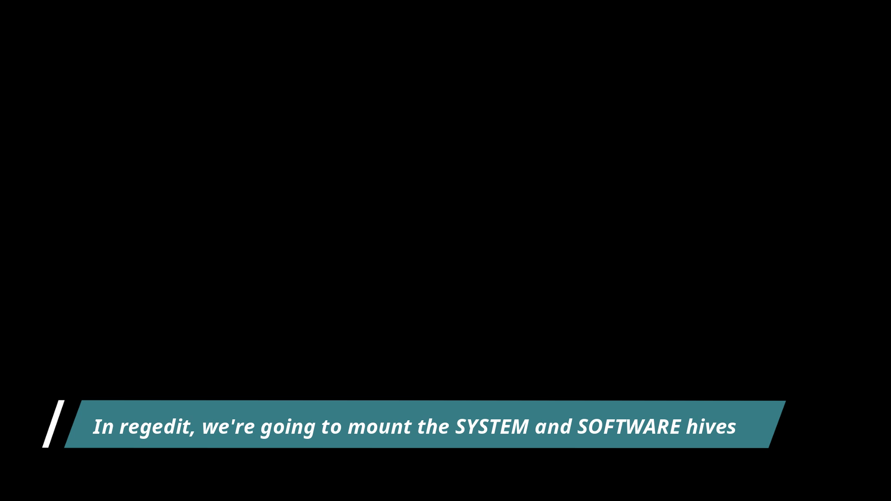
{"action": "key", "text": "alt+y"}
{"action": "double_click", "coordinate": [113, 125]}
Load the SOFTWARE hive from F:\Windows\System32\config under HKEY_LOCAL_MACHINE with the key name zSOF.
{"action": "left_click", "coordinate": [57, 68]}
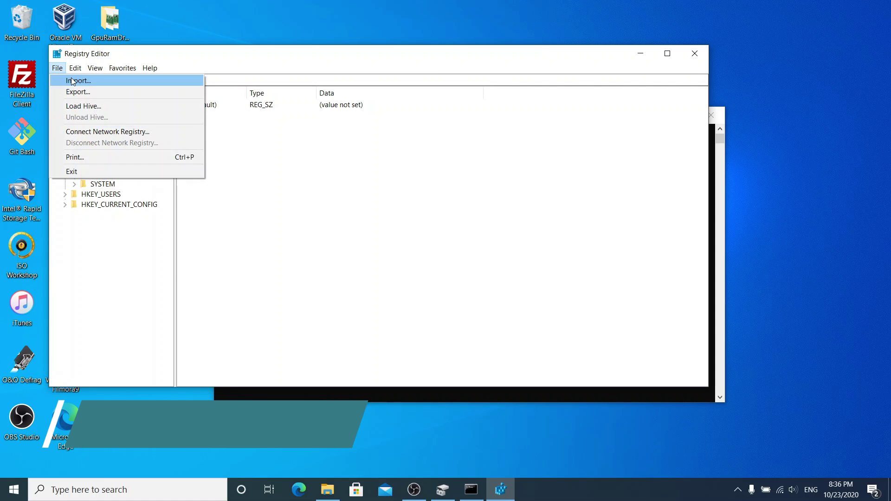
{"action": "left_click", "coordinate": [83, 106]}
{"action": "left_click", "coordinate": [93, 261]}
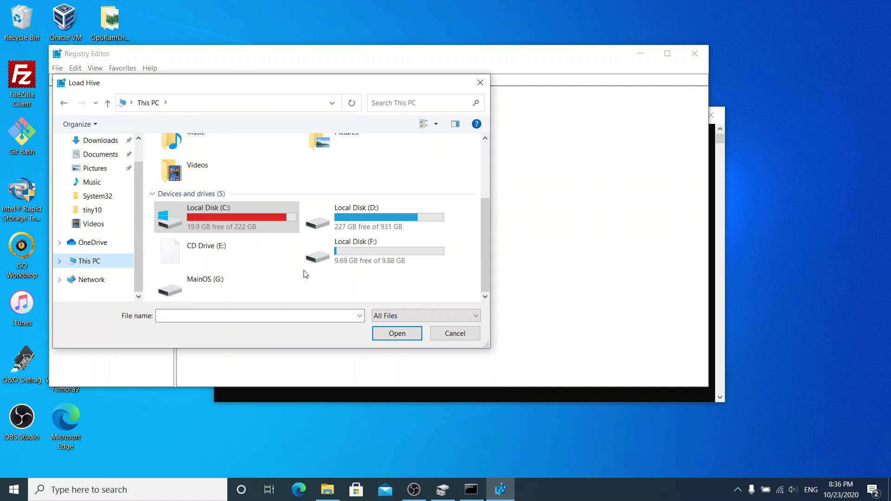
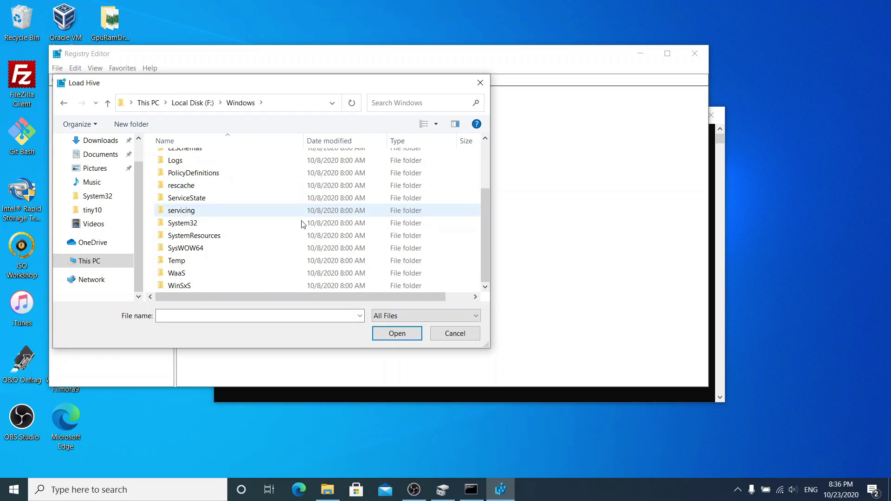
{"action": "double_click", "coordinate": [264, 223]}
{"action": "double_click", "coordinate": [253, 199]}
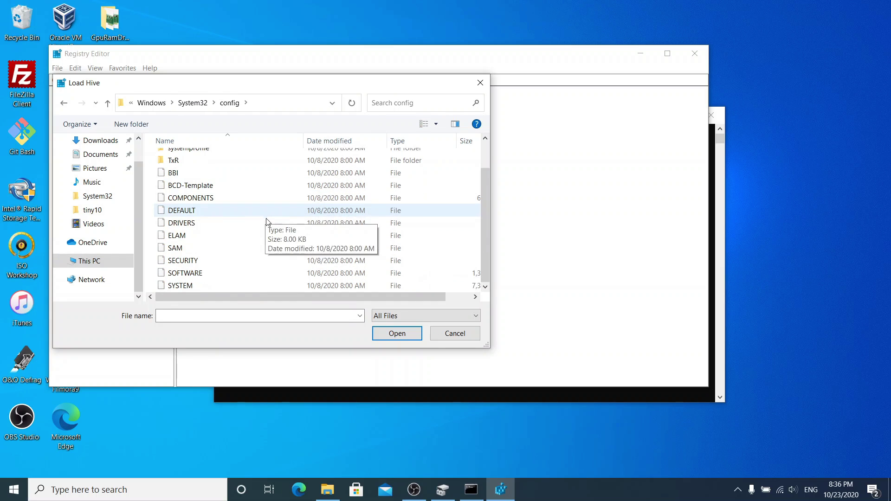
{"action": "double_click", "coordinate": [284, 272]}
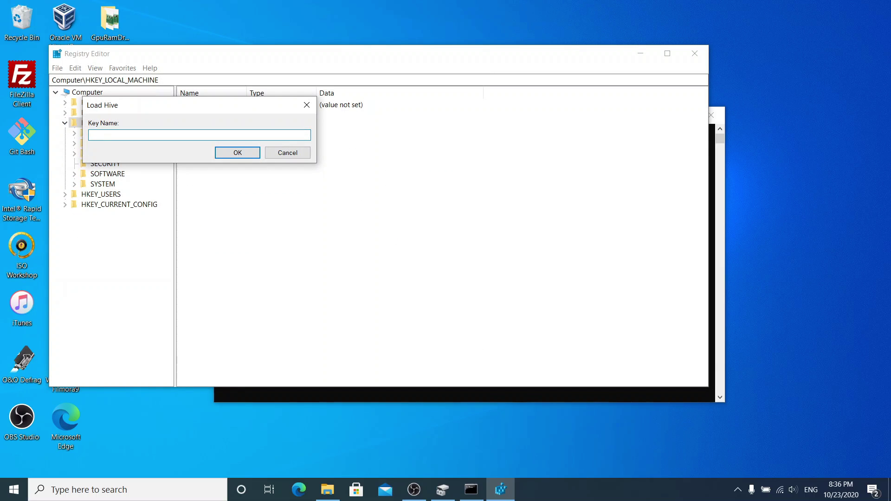
{"action": "key", "text": "Return"}
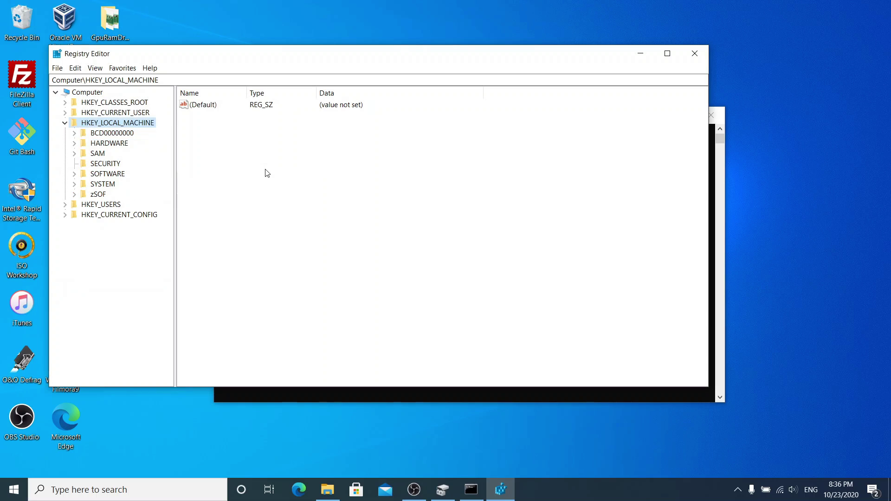
Load the SYSTEM hive from the same config folder under HKEY_LOCAL_MACHINE, with a key name starting with zS.
{"action": "left_click", "coordinate": [57, 68]}
{"action": "left_click", "coordinate": [83, 106]}
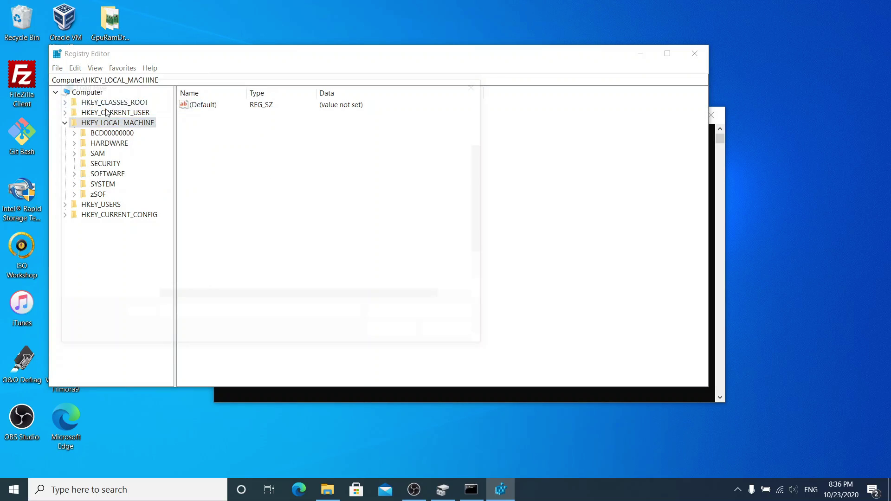
{"action": "double_click", "coordinate": [233, 287]}
{"action": "type", "text": "zS"}
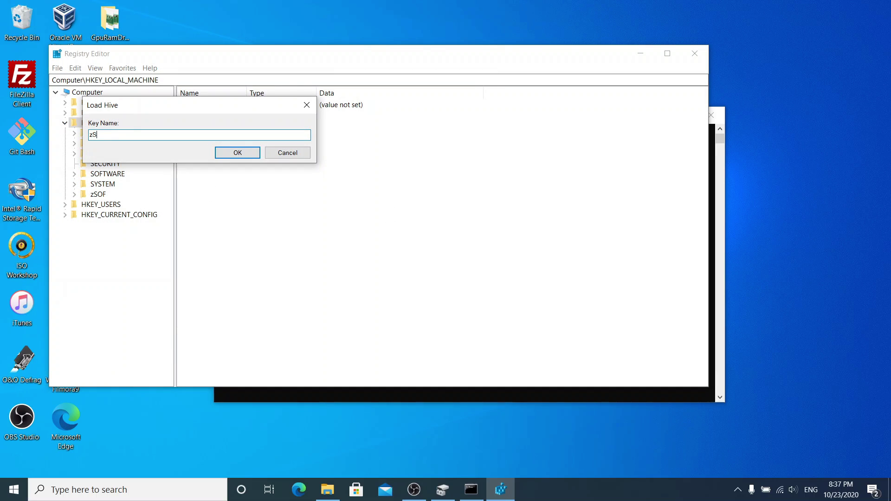
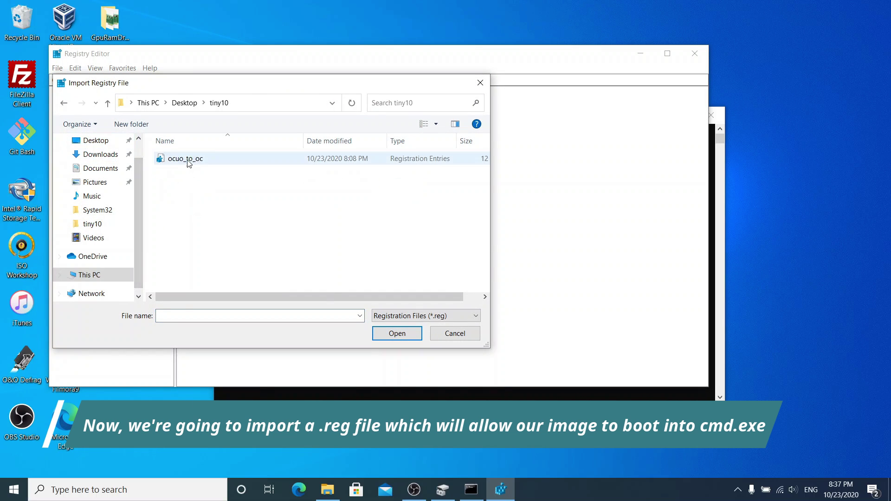
Import the ocuo_to_oc registration file from the tiny10 folder into the registry.
{"action": "double_click", "coordinate": [186, 158]}
{"action": "left_click", "coordinate": [576, 246]}
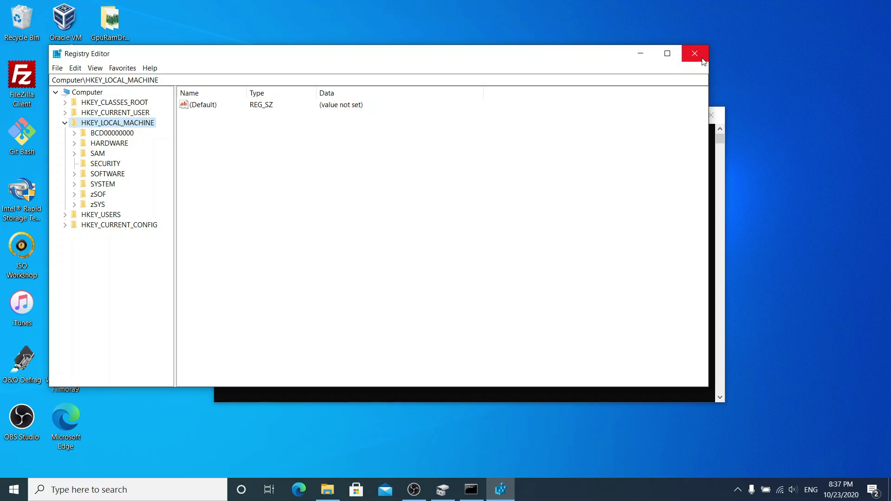
Unload the zSOF and zSYS hives from HKEY_LOCAL_MACHINE and close Registry Editor.
{"action": "key", "text": "z"}
{"action": "left_click", "coordinate": [76, 68]}
{"action": "mouse_move", "coordinate": [57, 67]}
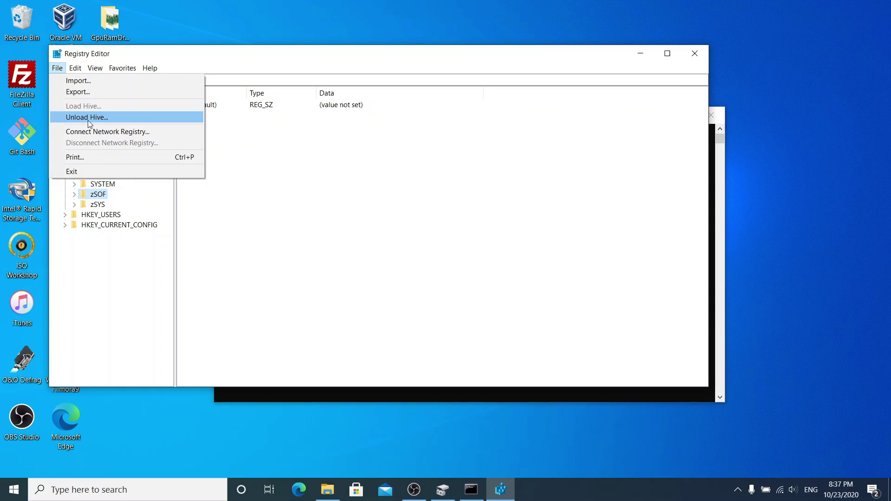
{"action": "left_click", "coordinate": [91, 118]}
{"action": "left_click", "coordinate": [498, 243]}
{"action": "left_click", "coordinate": [57, 67]}
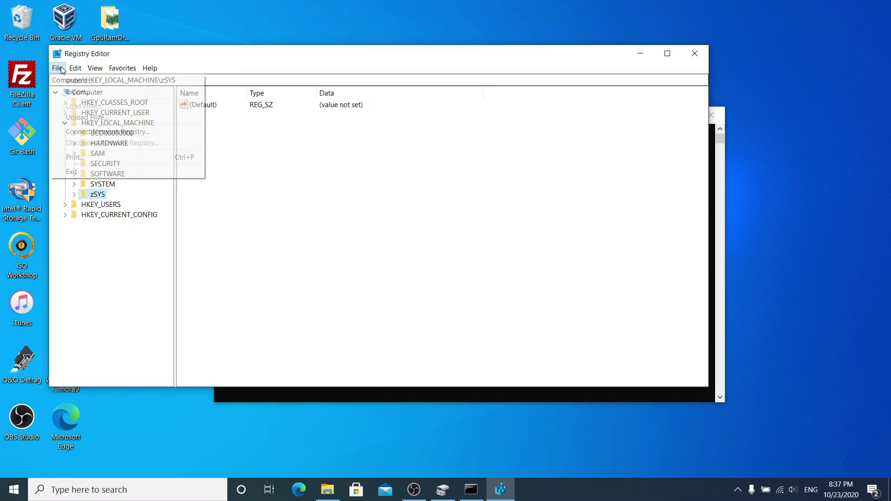
{"action": "left_click", "coordinate": [91, 118]}
{"action": "left_click", "coordinate": [505, 243]}
{"action": "left_click", "coordinate": [695, 53]}
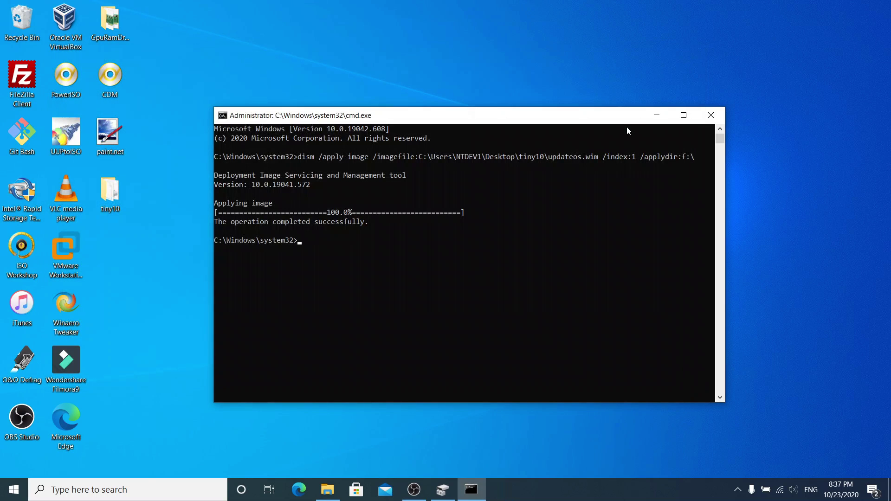
Open the Windows folder on the MainOS (G:) drive in File Explorer.
{"action": "left_click", "coordinate": [339, 490]}
{"action": "left_click", "coordinate": [175, 304]}
{"action": "left_click", "coordinate": [627, 333]}
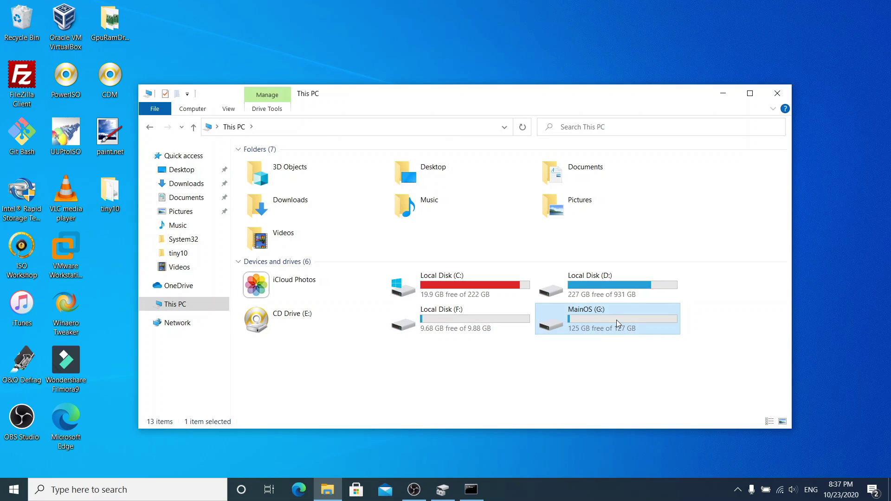
{"action": "double_click", "coordinate": [618, 323]}
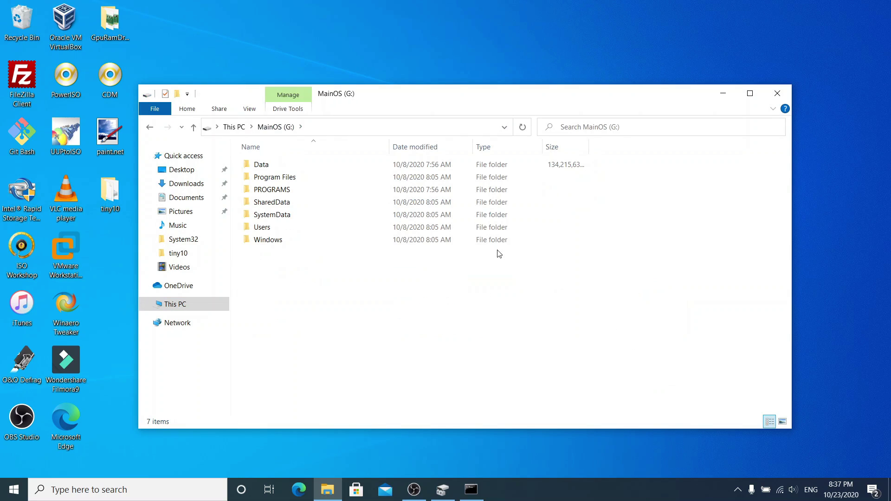
{"action": "double_click", "coordinate": [443, 239]}
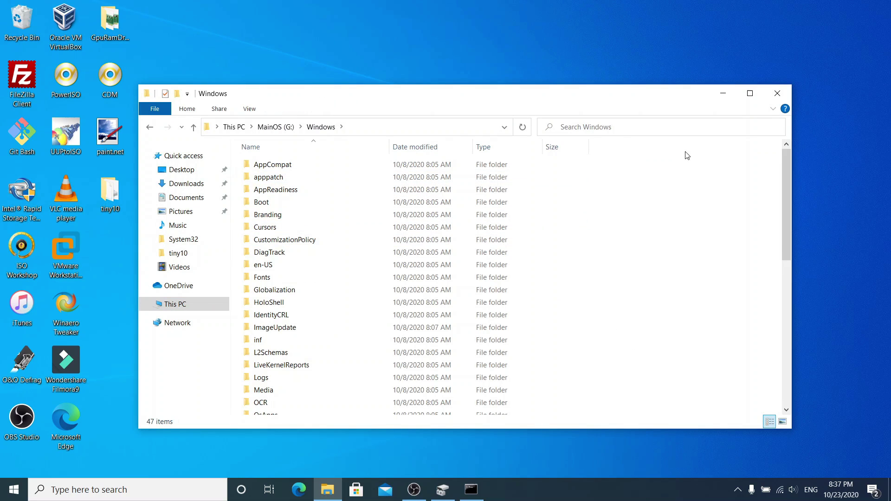
Search the G:\Windows folder for bootshsvc.dll and copy that file.
{"action": "left_click", "coordinate": [649, 130]}
{"action": "type", "text": "bootshs"}
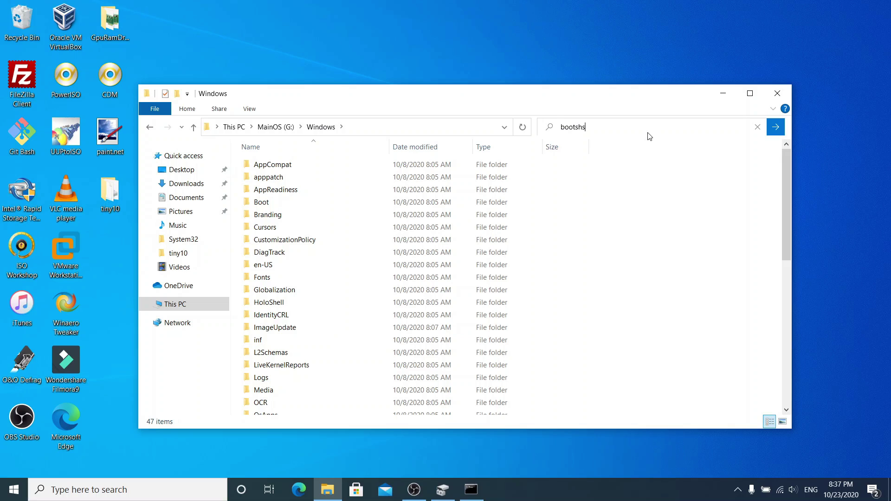
{"action": "type", "text": "vc.dll"}
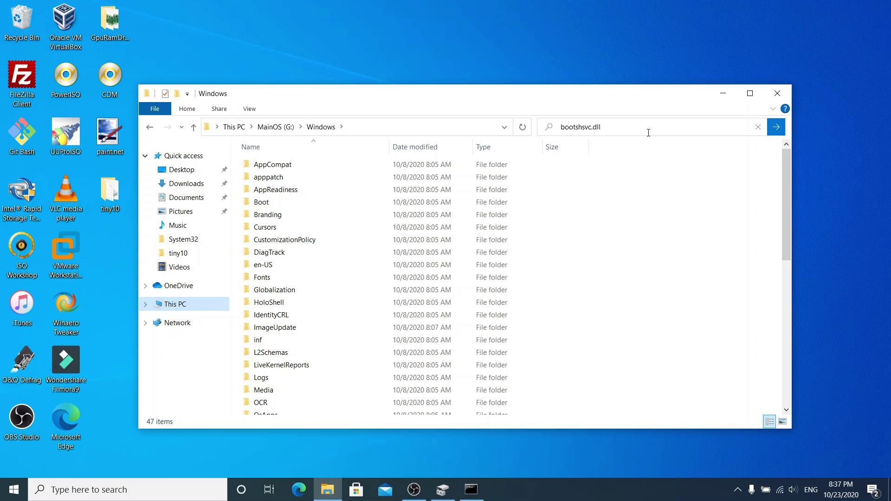
{"action": "key", "text": "Return"}
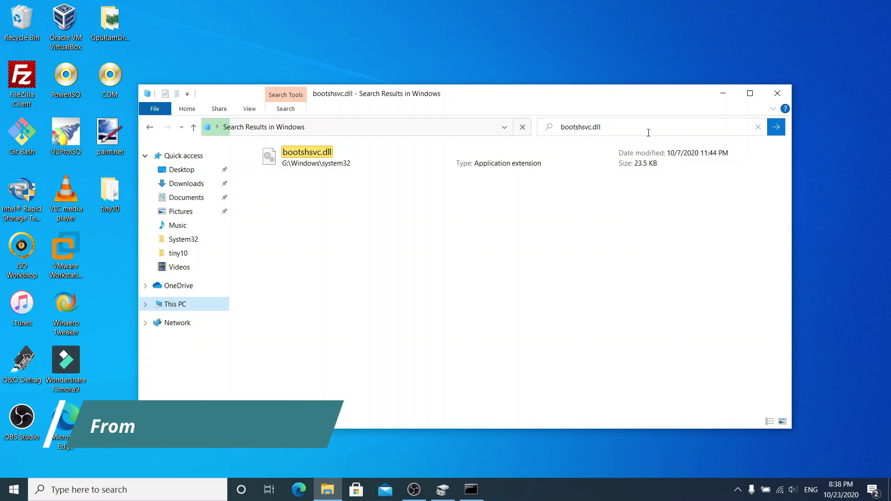
{"action": "right_click", "coordinate": [516, 167]}
{"action": "left_click", "coordinate": [541, 379]}
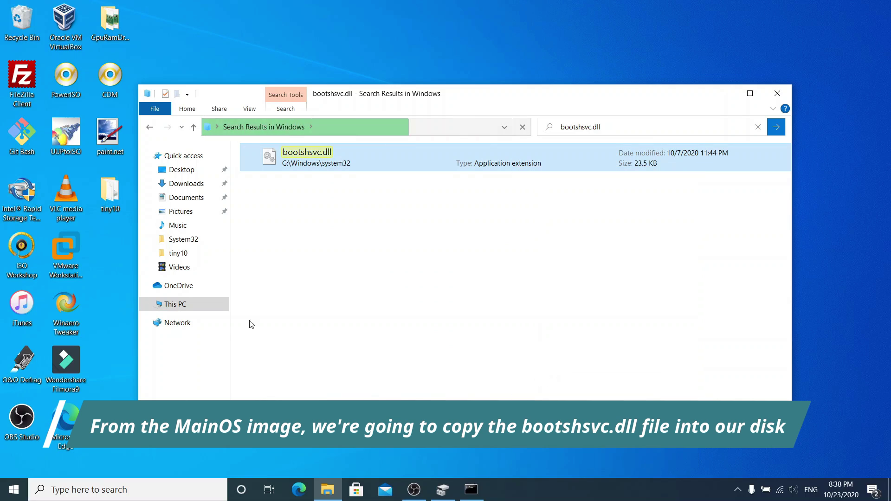
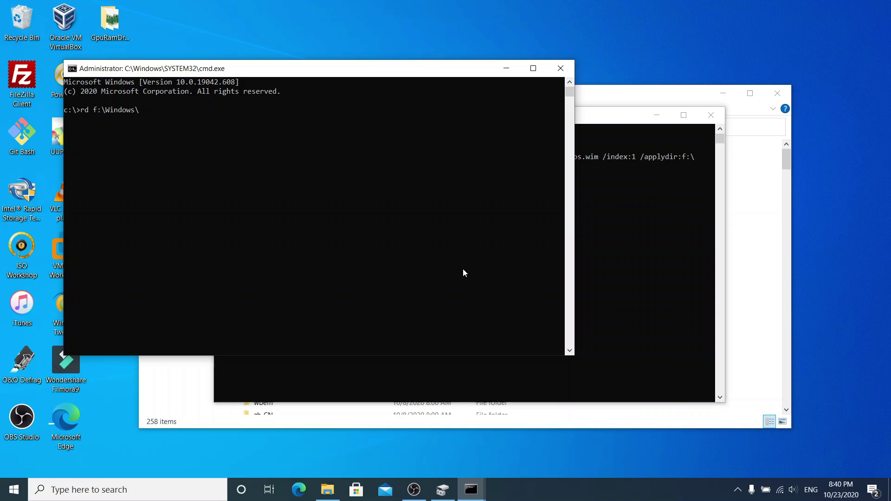
Try to remove the f:\Windows\System32\ProgressImages folder with rd and the /s /q options, running the command twice.
{"action": "type", "text": "System32\\ProgressImages /s /q"}
{"action": "key", "text": "Return"}
{"action": "key", "text": "Up"}
{"action": "key", "text": "Return"}
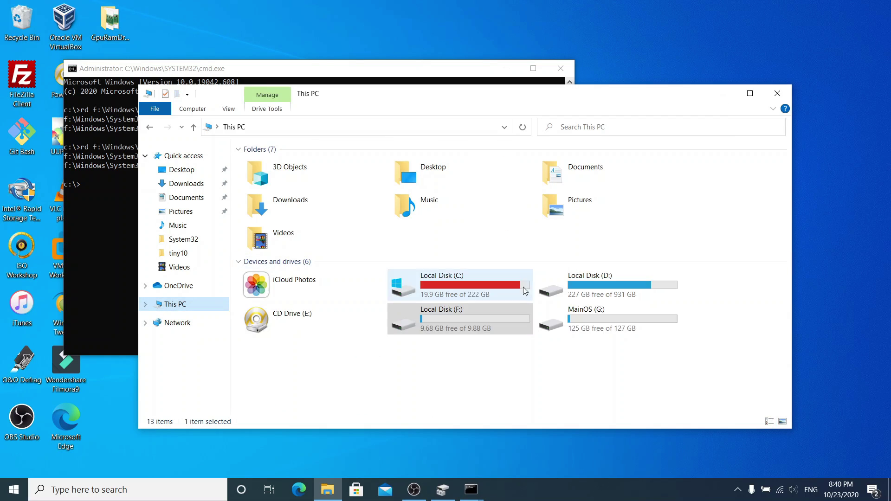
Open the Windows\System32 folder on Local Disk (F:) in File Explorer.
{"action": "double_click", "coordinate": [603, 319]}
{"action": "key", "text": "alt+Left"}
{"action": "double_click", "coordinate": [473, 323]}
{"action": "double_click", "coordinate": [398, 266]}
{"action": "double_click", "coordinate": [397, 302]}
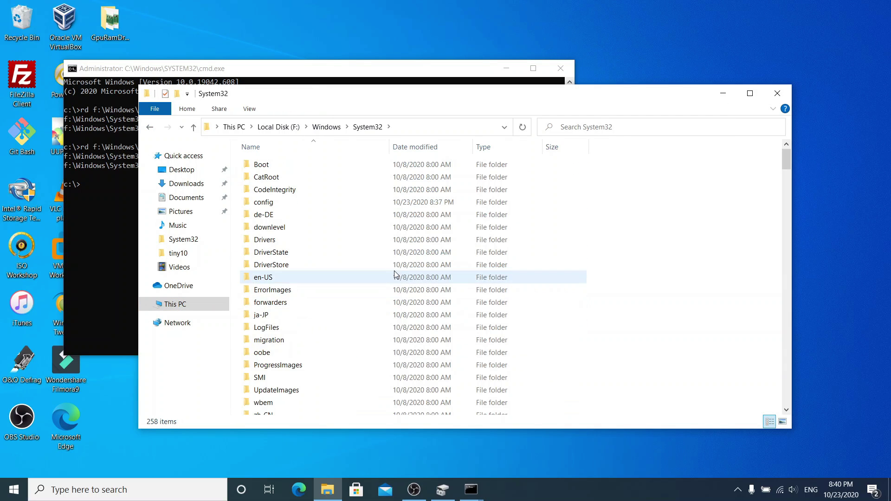
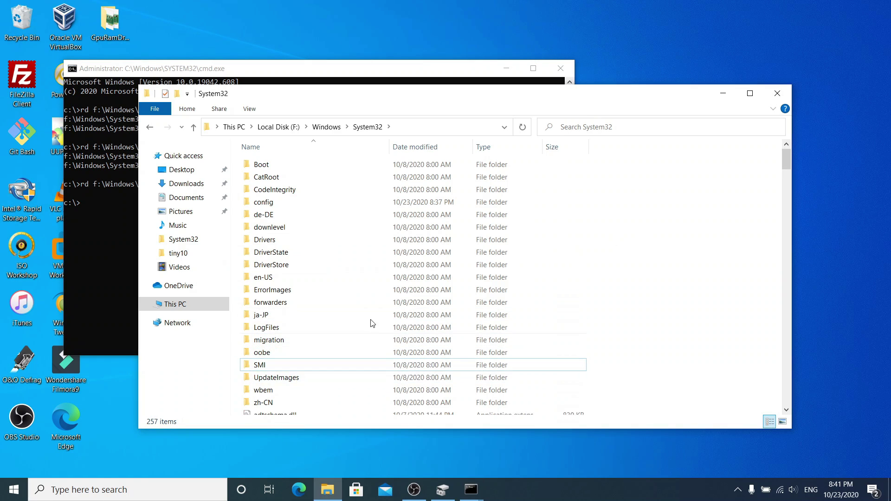
Take ownership of the ErrorImages folder in F:\Windows\System32 and remove it with rd and the /s /q options.
{"action": "right_click", "coordinate": [324, 290]}
{"action": "left_click", "coordinate": [366, 201]}
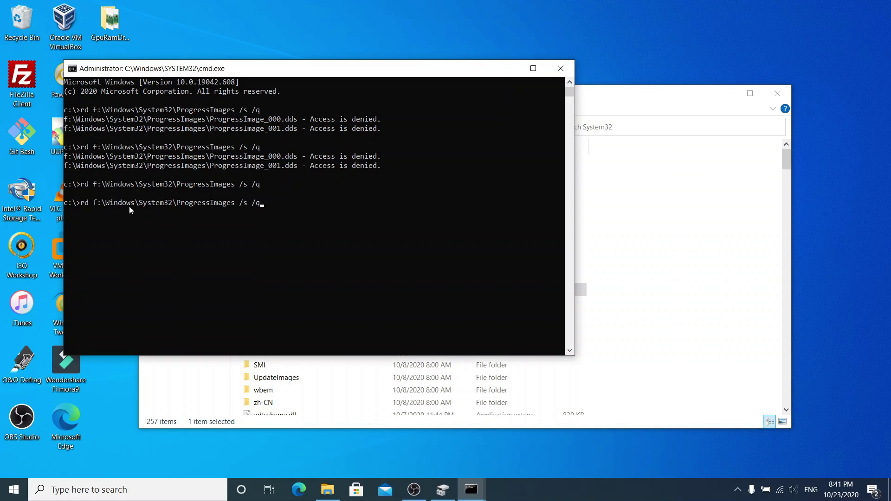
{"action": "key", "text": "BackSpace"}
{"action": "key", "text": "BackSpace"}
{"action": "key", "text": "BackSpace"}
{"action": "key", "text": "BackSpace"}
{"action": "key", "text": "BackSpace"}
{"action": "key", "text": "BackSpace"}
{"action": "key", "text": "BackSpace"}
{"action": "key", "text": "BackSpace"}
{"action": "key", "text": "BackSpace"}
{"action": "key", "text": "BackSpace"}
{"action": "key", "text": "BackSpace"}
{"action": "key", "text": "BackSpace"}
{"action": "key", "text": "BackSpace"}
{"action": "key", "text": "BackSpace"}
{"action": "key", "text": "BackSpace"}
{"action": "key", "text": "BackSpace"}
{"action": "key", "text": "BackSpace"}
{"action": "key", "text": "BackSpace"}
{"action": "key", "text": "BackSpace"}
{"action": "key", "text": "BackSpace"}
{"action": "type", "text": "ErrorImages /s /q"}
{"action": "key", "text": "Return"}
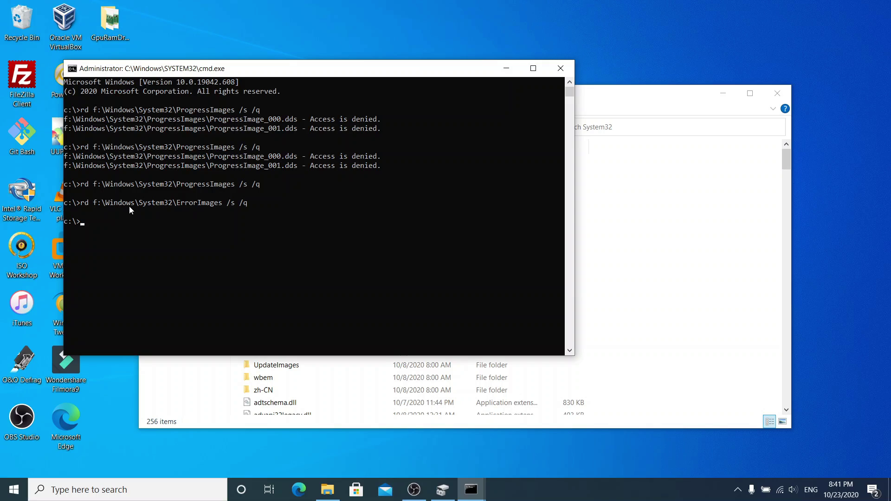
Run rd with /s /q on f:\Windows\System32\UpdateImages and take ownership of the folder so it can be removed.
{"action": "key", "text": "Up"}
{"action": "key", "text": "BackSpace"}
{"action": "key", "text": "BackSpace"}
{"action": "key", "text": "BackSpace"}
{"action": "key", "text": "BackSpace"}
{"action": "key", "text": "BackSpace"}
{"action": "key", "text": "BackSpace"}
{"action": "key", "text": "BackSpace"}
{"action": "key", "text": "BackSpace"}
{"action": "key", "text": "BackSpace"}
{"action": "key", "text": "BackSpace"}
{"action": "key", "text": "BackSpace"}
{"action": "key", "text": "BackSpace"}
{"action": "key", "text": "BackSpace"}
{"action": "key", "text": "BackSpace"}
{"action": "key", "text": "BackSpace"}
{"action": "key", "text": "BackSpace"}
{"action": "key", "text": "BackSpace"}
{"action": "type", "text": "Upad"}
{"action": "key", "text": "BackSpace"}
{"action": "key", "text": "BackSpace"}
{"action": "key", "text": "BackSpace"}
{"action": "key", "text": "BackSpace"}
{"action": "key", "text": "BackSpace"}
{"action": "key", "text": "BackSpace"}
{"action": "key", "text": "BackSpace"}
{"action": "key", "text": "BackSpace"}
{"action": "key", "text": "BackSpace"}
{"action": "key", "text": "BackSpace"}
{"action": "key", "text": "BackSpace"}
{"action": "key", "text": "BackSpace"}
{"action": "key", "text": "BackSpace"}
{"action": "key", "text": "BackSpace"}
{"action": "key", "text": "BackSpace"}
{"action": "key", "text": "BackSpace"}
{"action": "key", "text": "BackSpace"}
{"action": "key", "text": "Escape"}
{"action": "key", "text": "Up"}
{"action": "key", "text": "BackSpace"}
{"action": "key", "text": "BackSpace"}
{"action": "key", "text": "BackSpace"}
{"action": "key", "text": "BackSpace"}
{"action": "key", "text": "BackSpace"}
{"action": "key", "text": "BackSpace"}
{"action": "key", "text": "BackSpace"}
{"action": "key", "text": "BackSpace"}
{"action": "key", "text": "BackSpace"}
{"action": "key", "text": "BackSpace"}
{"action": "key", "text": "BackSpace"}
{"action": "key", "text": "BackSpace"}
{"action": "key", "text": "BackSpace"}
{"action": "key", "text": "BackSpace"}
{"action": "key", "text": "BackSpace"}
{"action": "key", "text": "BackSpace"}
{"action": "key", "text": "BackSpace"}
{"action": "type", "text": "UpdateImages /"}
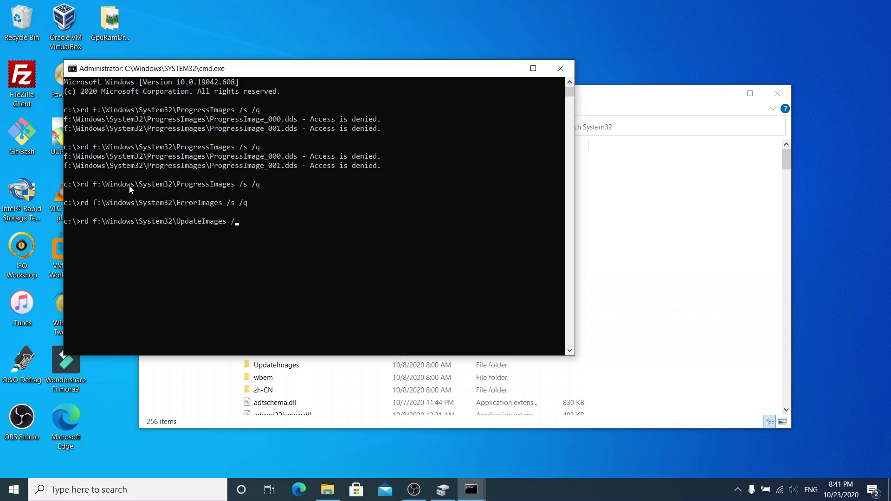
{"action": "type", "text": "s /q"}
{"action": "key", "text": "Return"}
{"action": "right_click", "coordinate": [325, 365]}
{"action": "left_click", "coordinate": [399, 203]}
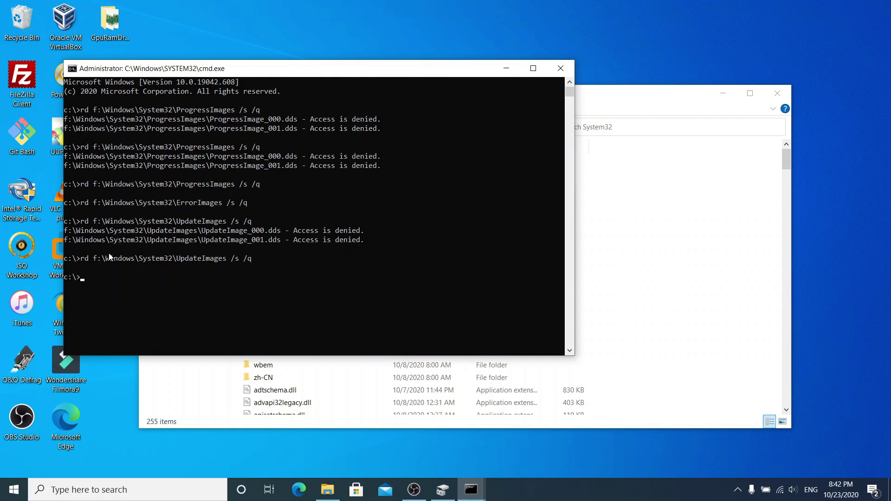
Delete the UpdateUI application from F:\Windows\System32.
{"action": "left_click", "coordinate": [652, 282]}
{"action": "scroll", "coordinate": [499, 303], "scroll_direction": "down", "scroll_amount": 5}
{"action": "left_click", "coordinate": [499, 303]}
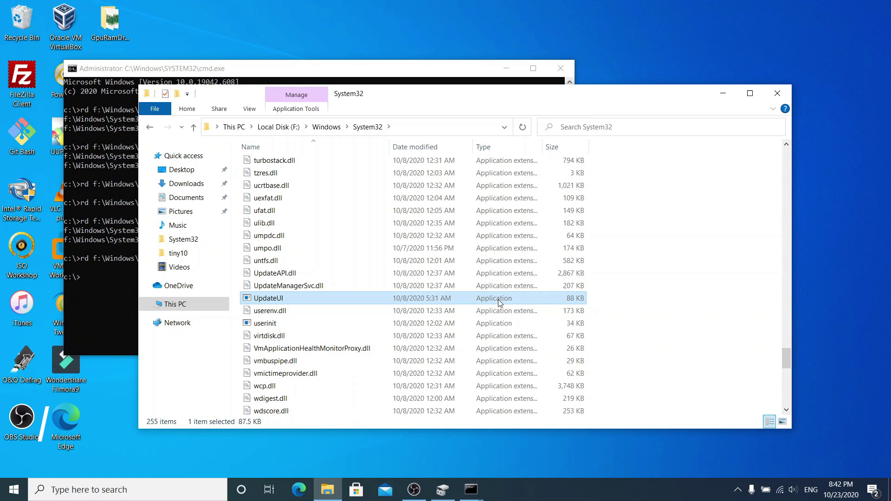
{"action": "key", "text": "Delete"}
{"action": "left_click", "coordinate": [419, 218]}
{"action": "right_click", "coordinate": [555, 298]}
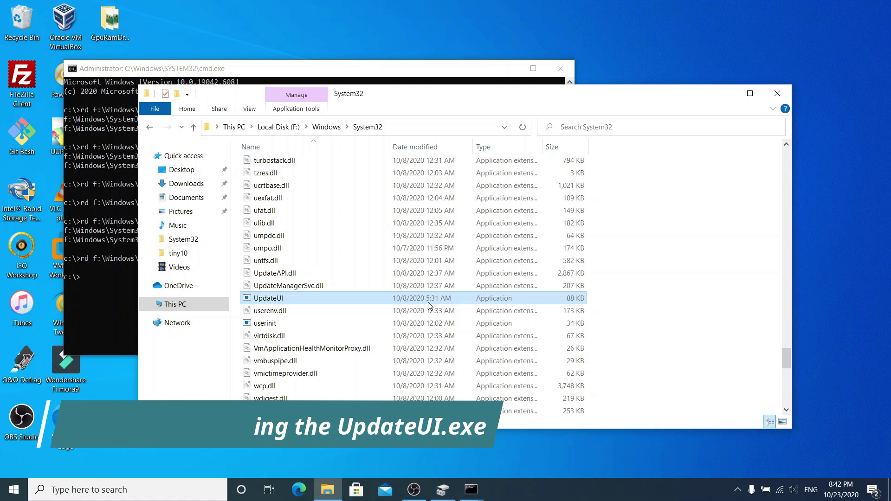
Delete the Microsoft-Windows-OneCoreUpdateOS-ImageCustomization-Package security catalog from the {F750E6C3-38EE-11D1-85E5-00C04FC295EE} folder inside System32\CatRoot.
{"action": "scroll", "coordinate": [483, 312], "scroll_direction": "up", "scroll_amount": 20}
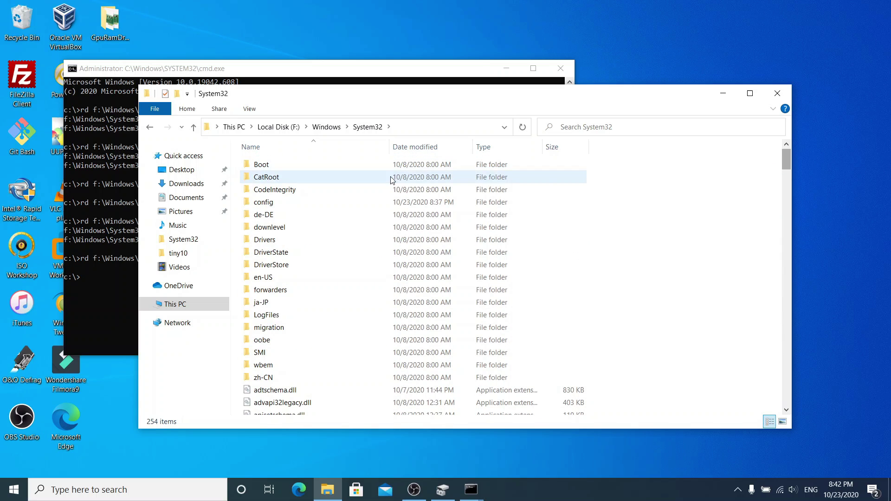
{"action": "double_click", "coordinate": [390, 180]}
{"action": "double_click", "coordinate": [389, 166]}
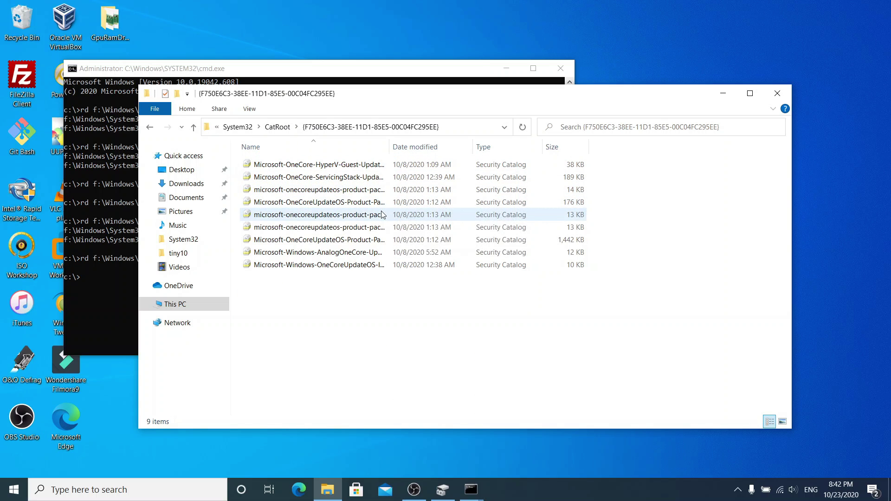
{"action": "left_click", "coordinate": [398, 240]}
{"action": "double_click", "coordinate": [389, 146]}
{"action": "right_click", "coordinate": [542, 264]}
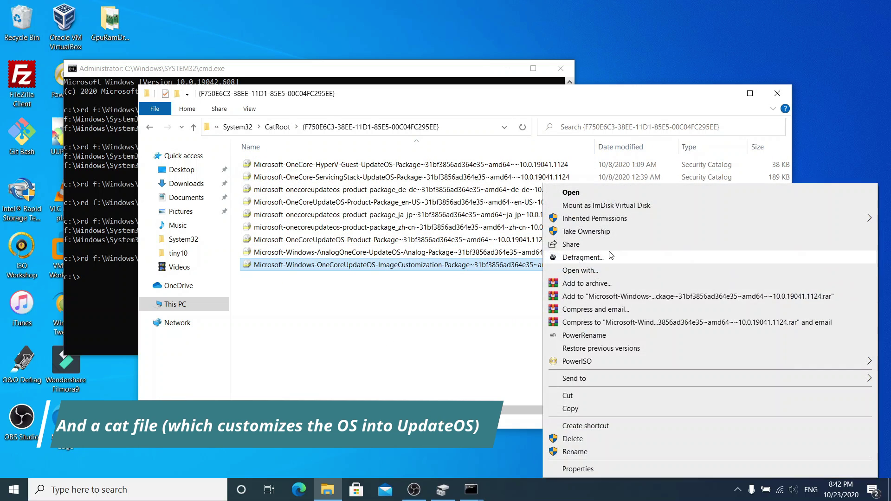
{"action": "left_click", "coordinate": [466, 311]}
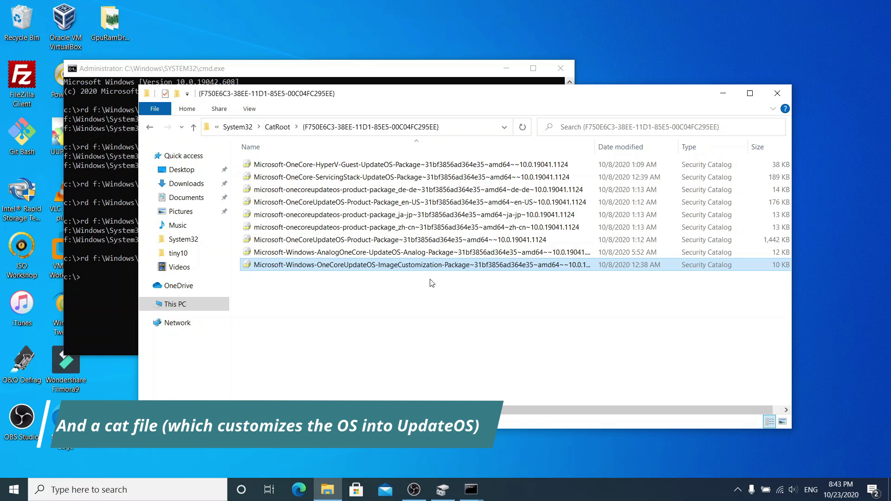
{"action": "key", "text": "Delete"}
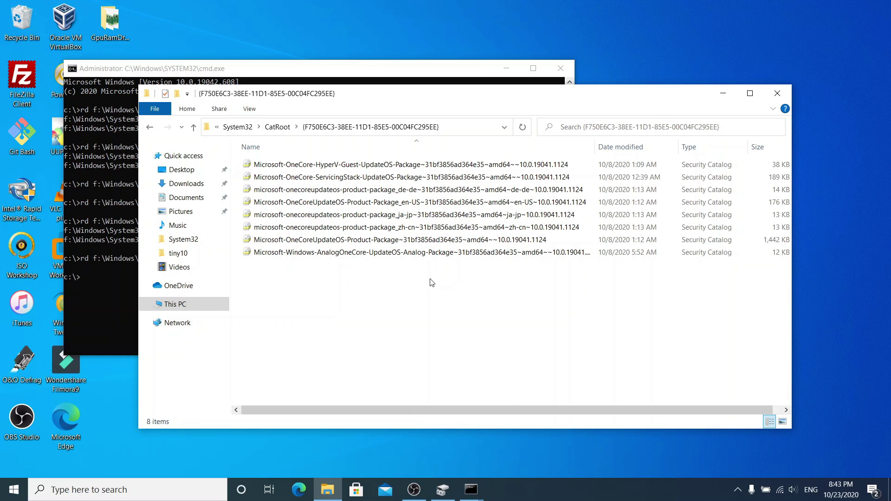
Start diskpart in the command prompt, list the disks, select disk 2 and list its partitions.
{"action": "left_click", "coordinate": [724, 96]}
{"action": "type", "text": "diskpart"}
{"action": "key", "text": "Return"}
{"action": "type", "text": "list disk"}
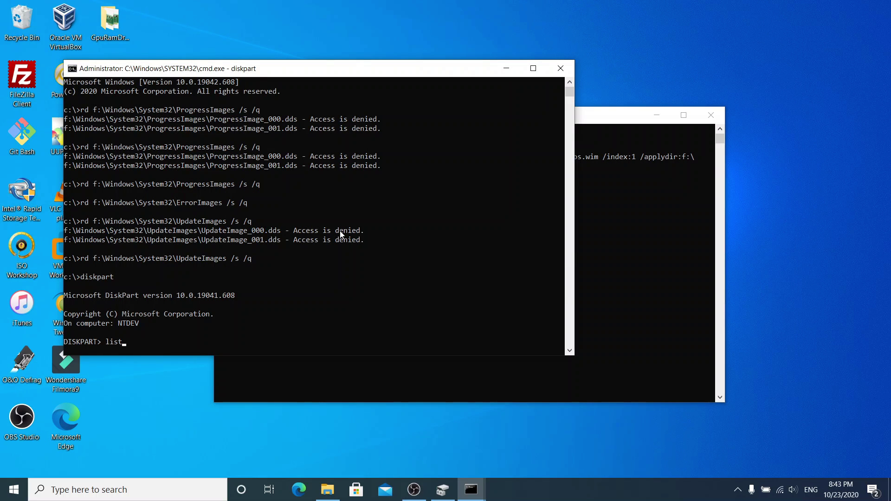
{"action": "key", "text": "Return"}
{"action": "type", "text": "sel disk 2"}
{"action": "key", "text": "Return"}
{"action": "type", "text": "list part"}
{"action": "key", "text": "Return"}
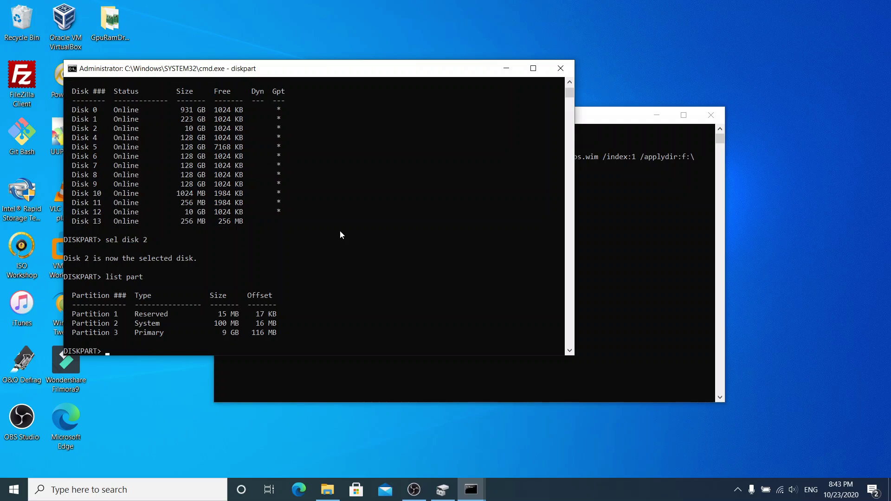
Select partition 2, assign it drive letter A and open Local Disk (A:) in File Explorer.
{"action": "type", "text": "sel part 2"}
{"action": "key", "text": "Return"}
{"action": "type", "text": "assign"}
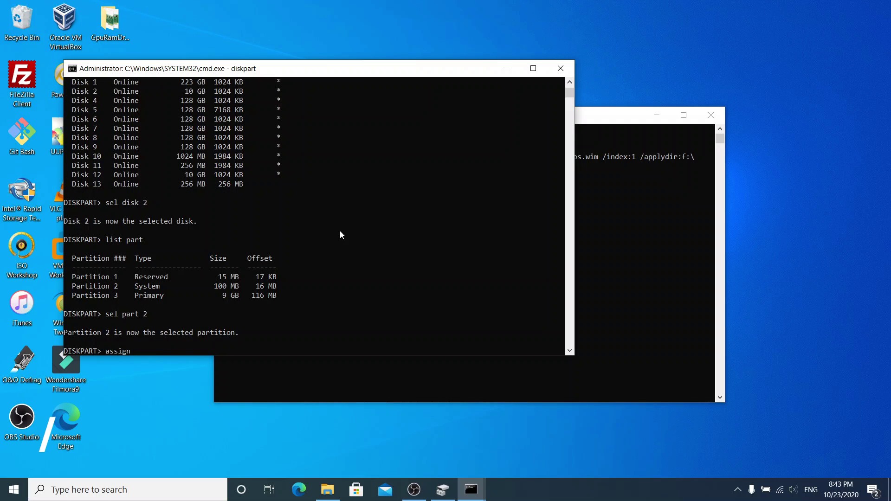
{"action": "type", "text": " letter=A"}
{"action": "key", "text": "Return"}
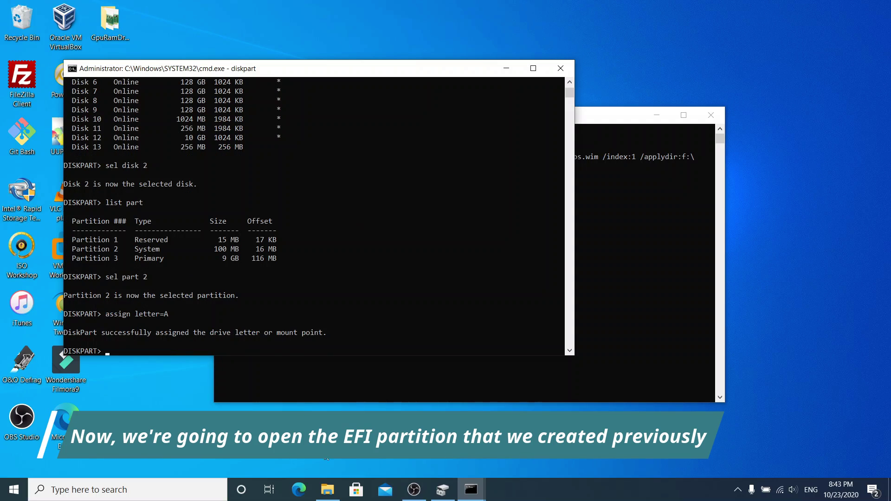
{"action": "key", "text": "super+e"}
{"action": "double_click", "coordinate": [420, 279]}
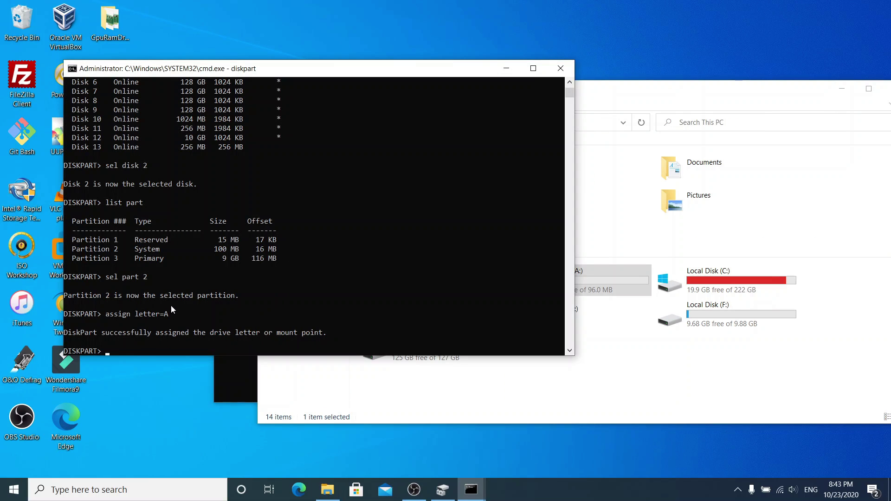
List the volumes in diskpart, select volume 9 (EFIESP) and assign it a drive letter.
{"action": "type", "text": "list vol"}
{"action": "key", "text": "Return"}
{"action": "type", "text": "sel vol 9"}
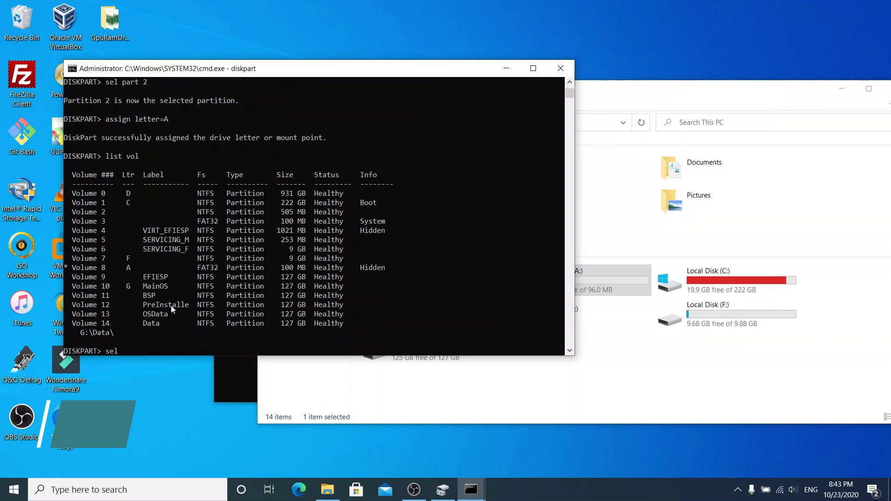
{"action": "key", "text": "Return"}
{"action": "type", "text": "assign"}
{"action": "key", "text": "Return"}
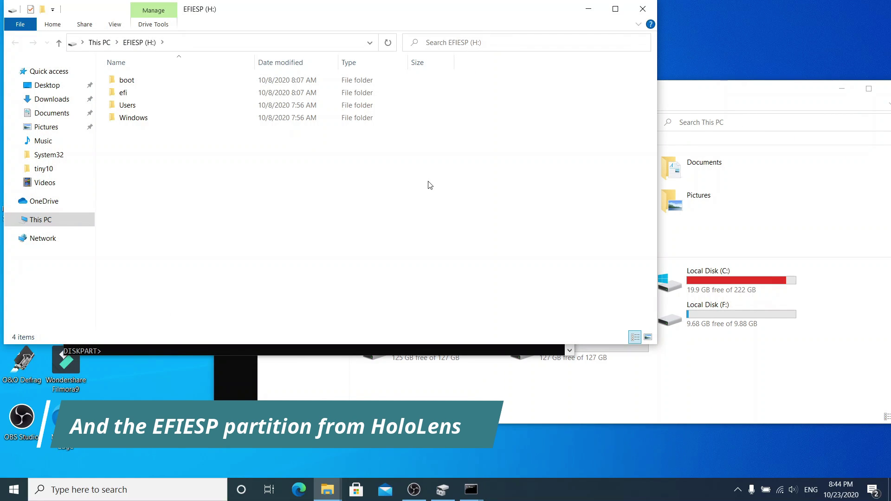
Copy the efi folder from EFIESP (H:) into the empty Local Disk (A:).
{"action": "right_click", "coordinate": [220, 93]}
{"action": "left_click", "coordinate": [277, 409]}
{"action": "left_click", "coordinate": [297, 389]}
{"action": "double_click", "coordinate": [580, 281]}
{"action": "right_click", "coordinate": [503, 215]}
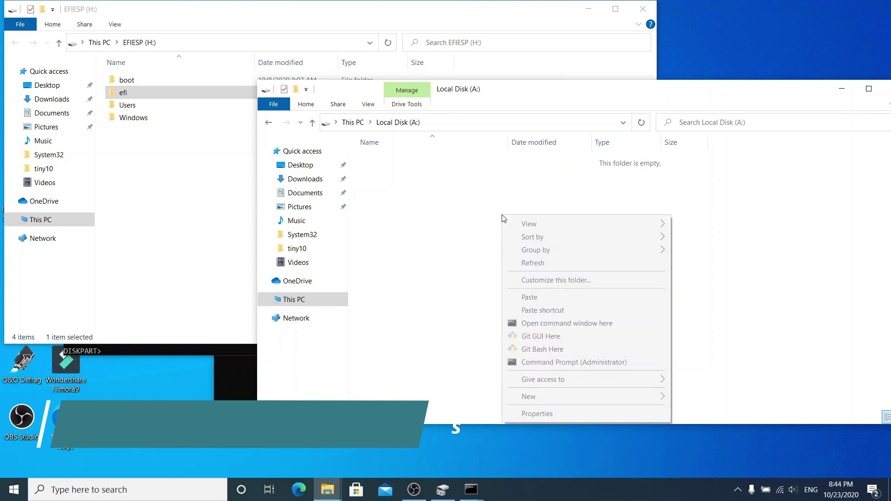
{"action": "left_click", "coordinate": [526, 297]}
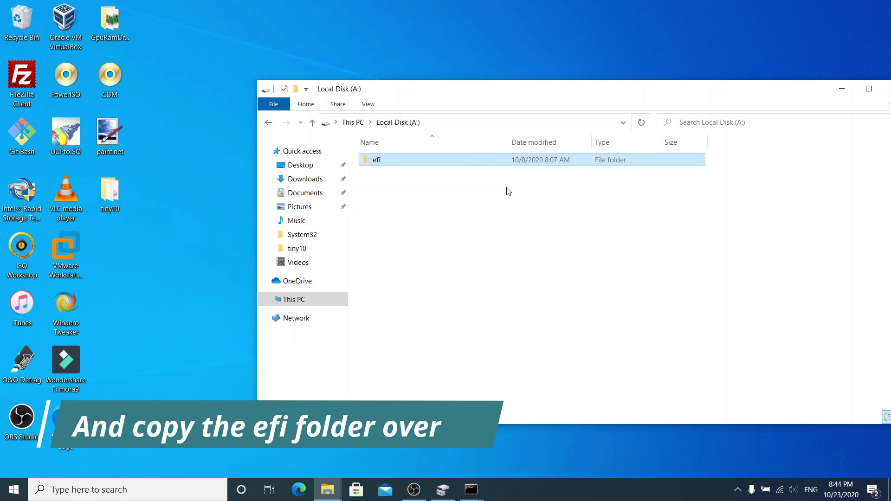
Open efi\Microsoft\boot on Local Disk (A:) and replace its BCD file with the one copied from the tiny10 folder.
{"action": "double_click", "coordinate": [480, 160]}
{"action": "left_click", "coordinate": [471, 174]}
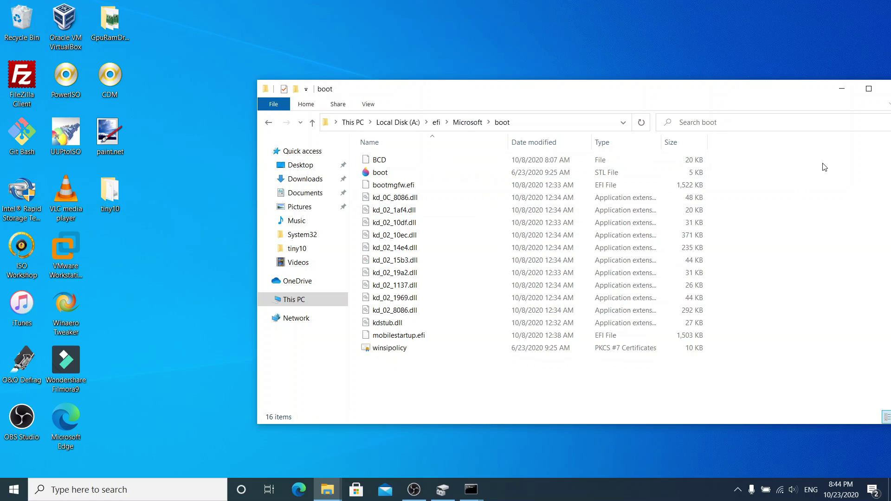
{"action": "right_click", "coordinate": [821, 167]}
{"action": "left_click", "coordinate": [750, 246]}
{"action": "left_click", "coordinate": [464, 200]}
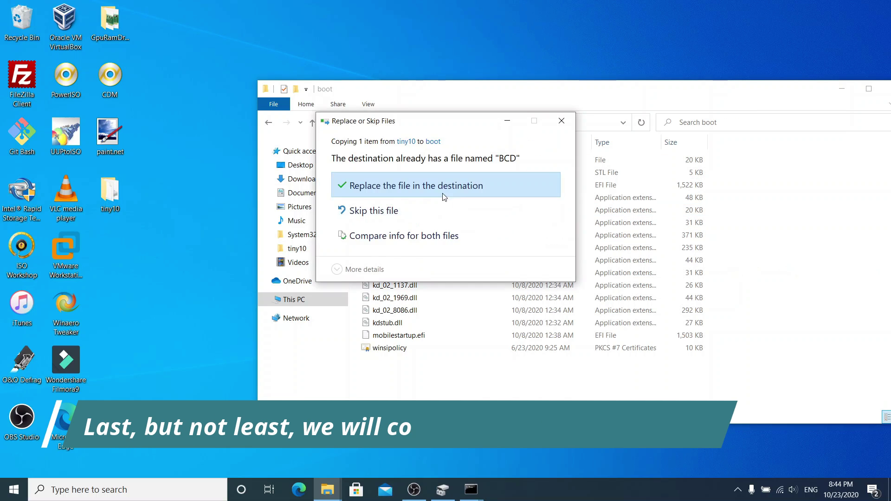
{"action": "left_click", "coordinate": [441, 194]}
Detach the mounted virtual disk holding the F: volume in Disk Management and close Disk Management.
{"action": "left_click", "coordinate": [443, 490]}
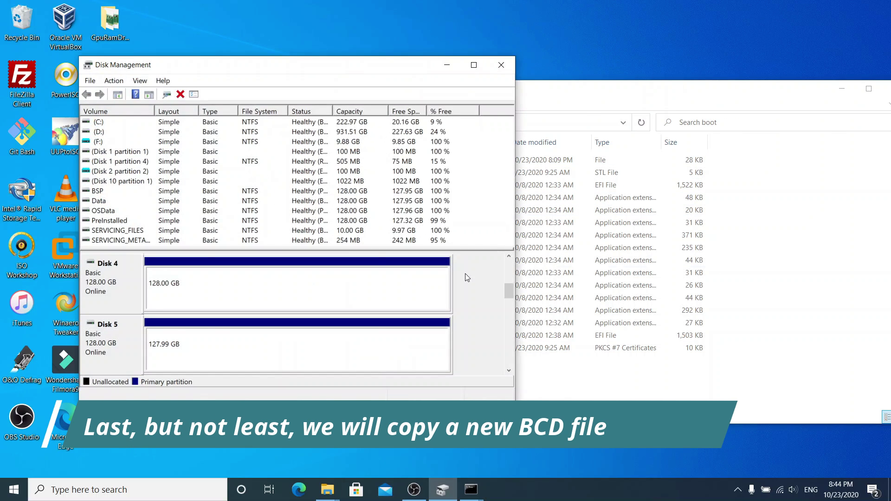
{"action": "left_click_drag", "start_coordinate": [509, 296], "coordinate": [509, 276]}
{"action": "right_click", "coordinate": [116, 334]}
{"action": "left_click", "coordinate": [154, 291]}
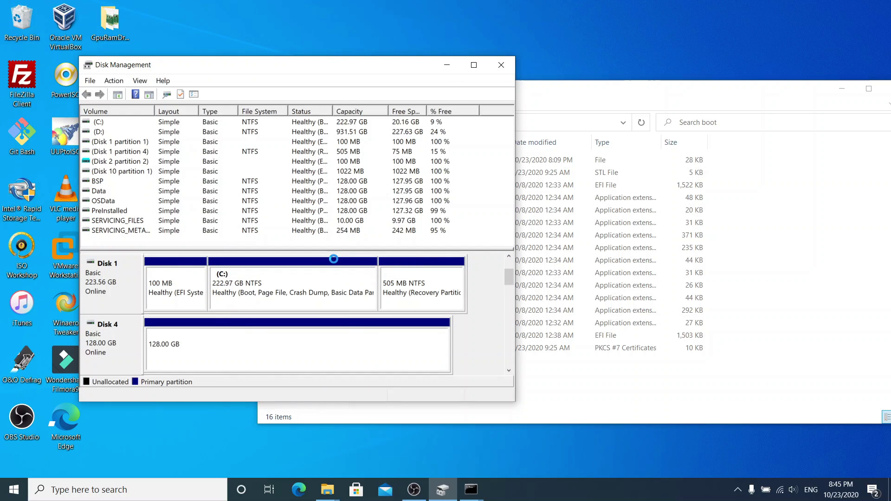
{"action": "right_click", "coordinate": [127, 334]}
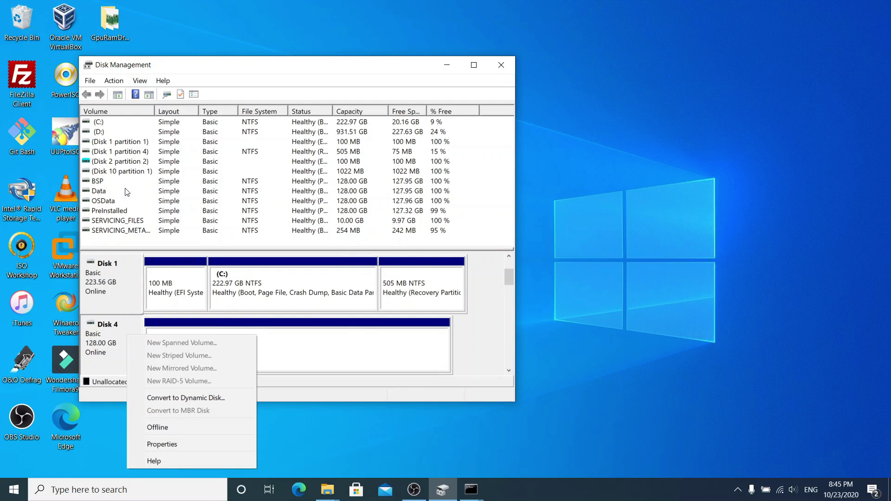
{"action": "left_click", "coordinate": [508, 280]}
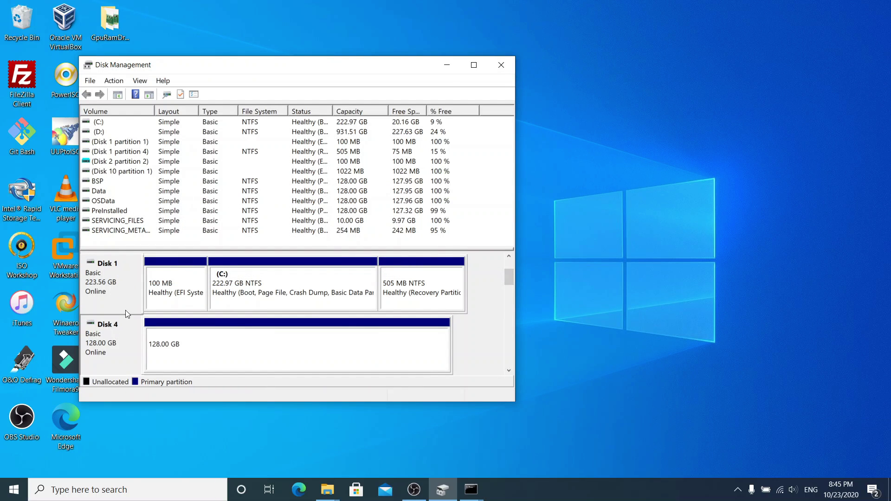
{"action": "right_click", "coordinate": [120, 335]}
{"action": "left_click", "coordinate": [113, 300]}
{"action": "left_click_drag", "start_coordinate": [509, 278], "coordinate": [508, 358]}
{"action": "left_click", "coordinate": [501, 65]}
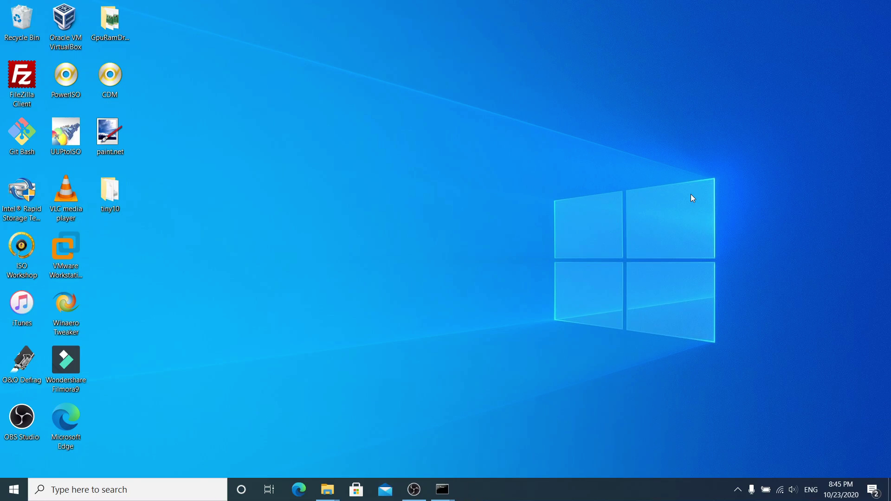
Open Hyper-V Manager and connect to the NTDEV server.
{"action": "key", "text": "super"}
{"action": "type", "text": "hyper"}
{"action": "key", "text": "Return"}
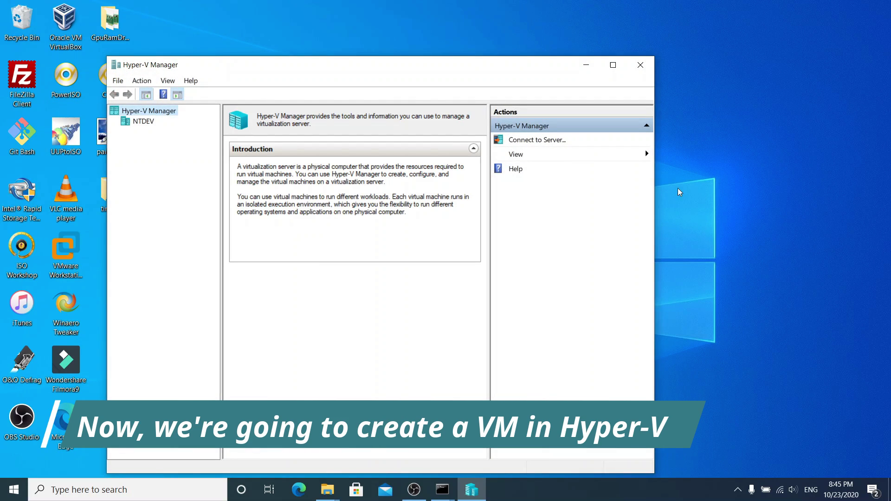
{"action": "left_click", "coordinate": [118, 81]}
{"action": "left_click", "coordinate": [537, 140]}
{"action": "left_click", "coordinate": [448, 314]}
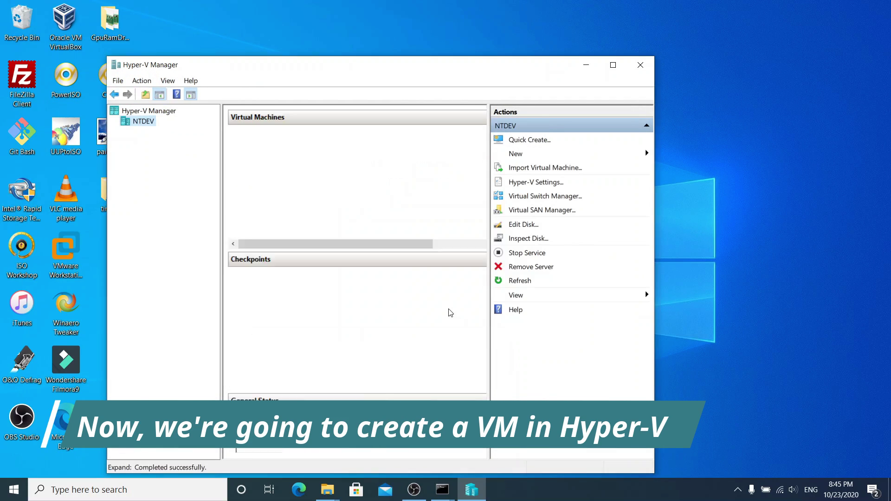
Start a new virtual machine named Win10UL as Generation 2, keeping the default memory and network settings.
{"action": "left_click", "coordinate": [516, 154]}
{"action": "left_click", "coordinate": [678, 154]}
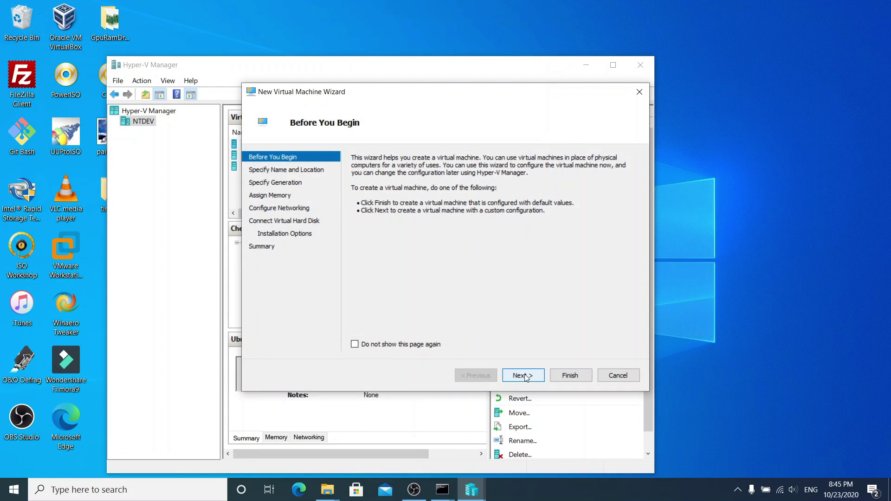
{"action": "left_click", "coordinate": [523, 376]}
{"action": "type", "text": "Win10UL"}
{"action": "left_click", "coordinate": [523, 375]}
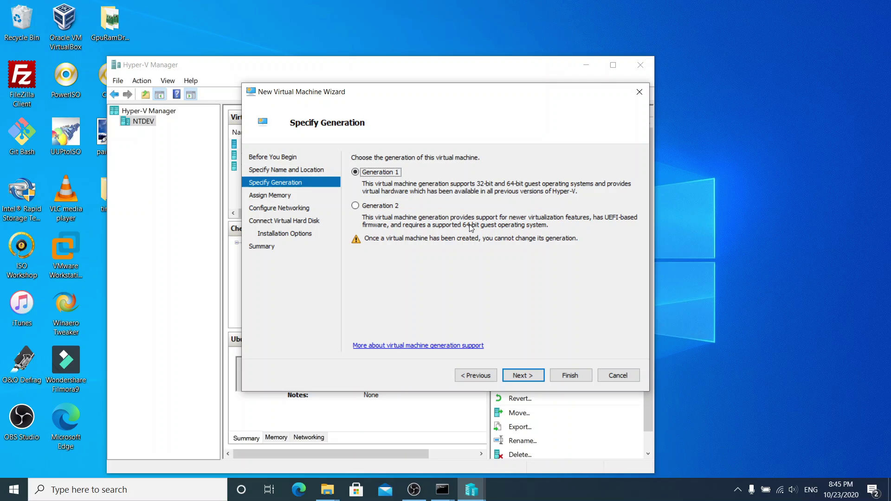
{"action": "left_click", "coordinate": [376, 204]}
{"action": "left_click", "coordinate": [525, 375]}
{"action": "left_click", "coordinate": [524, 375]}
{"action": "left_click", "coordinate": [527, 376]}
Attach the existing Win10.vhdx from the tiny10 folder as the virtual hard disk and finish creating the virtual machine.
{"action": "left_click", "coordinate": [371, 262]}
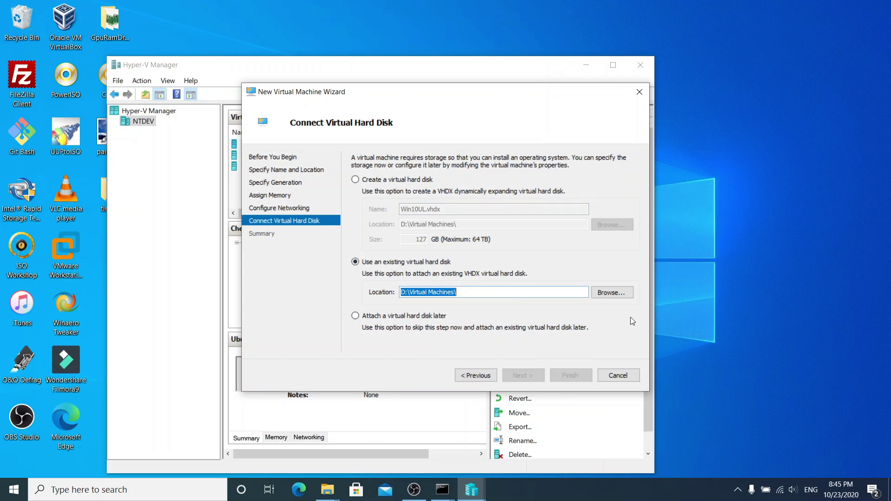
{"action": "left_click", "coordinate": [612, 293]}
{"action": "double_click", "coordinate": [540, 190]}
{"action": "double_click", "coordinate": [372, 199]}
{"action": "double_click", "coordinate": [373, 187]}
{"action": "left_click", "coordinate": [523, 375]}
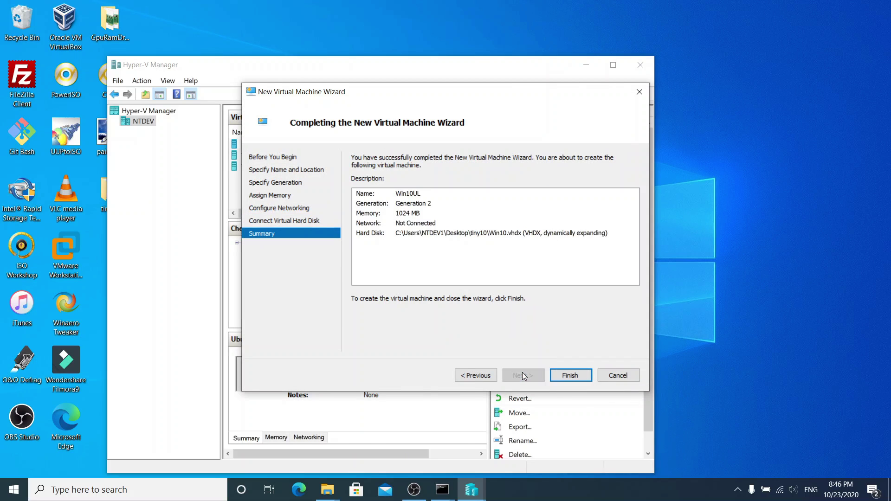
{"action": "left_click", "coordinate": [568, 375]}
Open the settings of the Win10UL virtual machine and add a DVD drive to its SCSI controller.
{"action": "left_click", "coordinate": [302, 171]}
{"action": "left_click", "coordinate": [522, 356]}
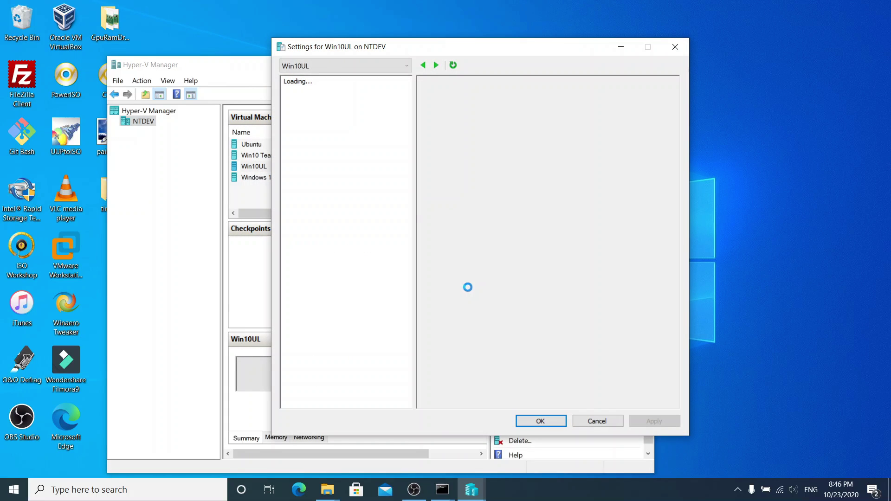
{"action": "left_click", "coordinate": [335, 166]}
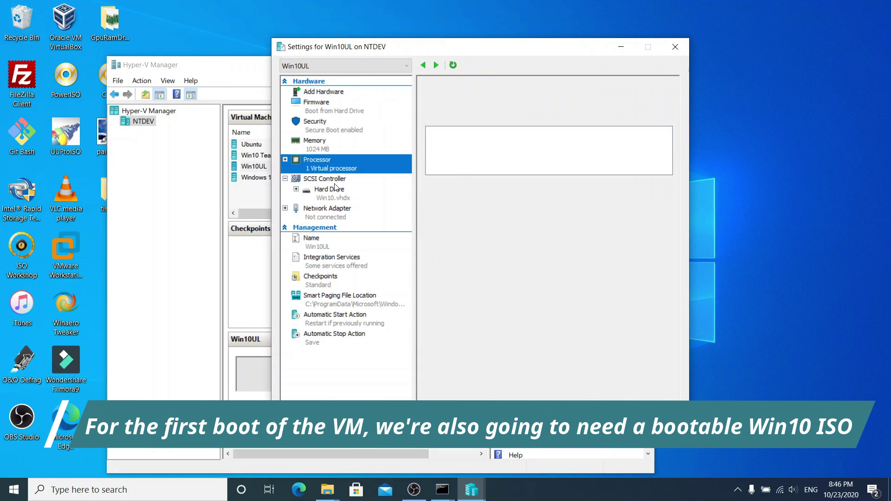
{"action": "left_click", "coordinate": [334, 180]}
{"action": "left_click", "coordinate": [441, 141]}
{"action": "left_click", "coordinate": [635, 186]}
Load the Windows 10 ISO 19042.421.200722-2224 from Local Disk (D:) as the DVD drive's image file and save the settings.
{"action": "left_click", "coordinate": [437, 172]}
{"action": "left_click", "coordinate": [641, 205]}
{"action": "left_click_drag", "start_coordinate": [363, 239], "coordinate": [367, 249]}
{"action": "scroll", "coordinate": [525, 212], "scroll_direction": "down", "scroll_amount": 5}
{"action": "double_click", "coordinate": [563, 212]}
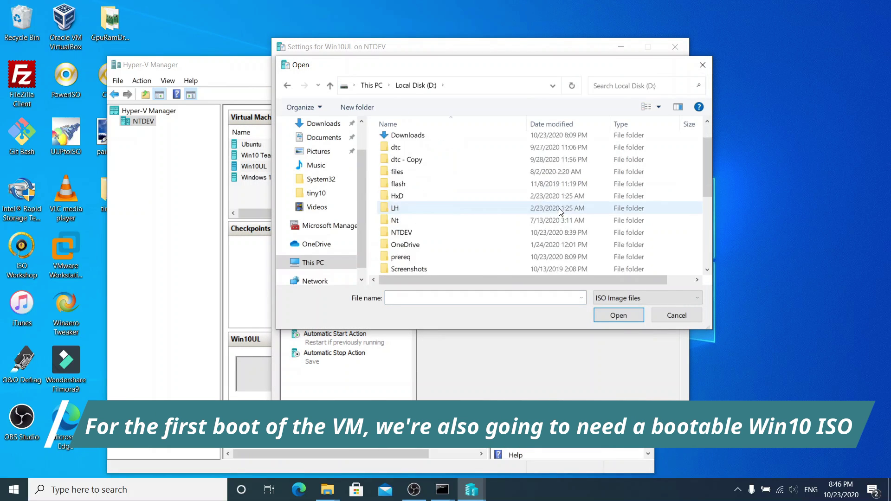
{"action": "scroll", "coordinate": [559, 213], "scroll_direction": "down", "scroll_amount": 5}
{"action": "double_click", "coordinate": [529, 213]}
{"action": "scroll", "coordinate": [527, 213], "scroll_direction": "down", "scroll_amount": 6}
{"action": "left_click", "coordinate": [524, 199]}
{"action": "left_click", "coordinate": [618, 316]}
{"action": "left_click", "coordinate": [536, 419]}
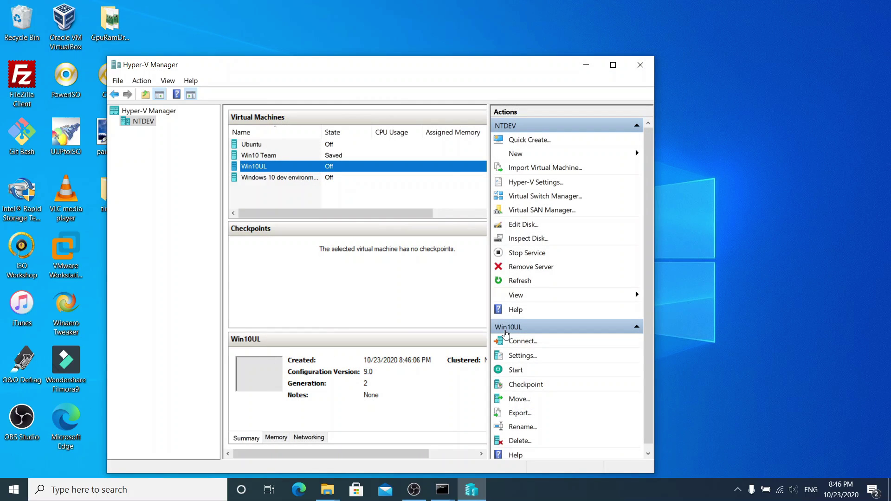
Move the DVD drive to the top of Win10UL's firmware boot order and save the settings.
{"action": "left_click", "coordinate": [523, 356]}
{"action": "left_click", "coordinate": [338, 318]}
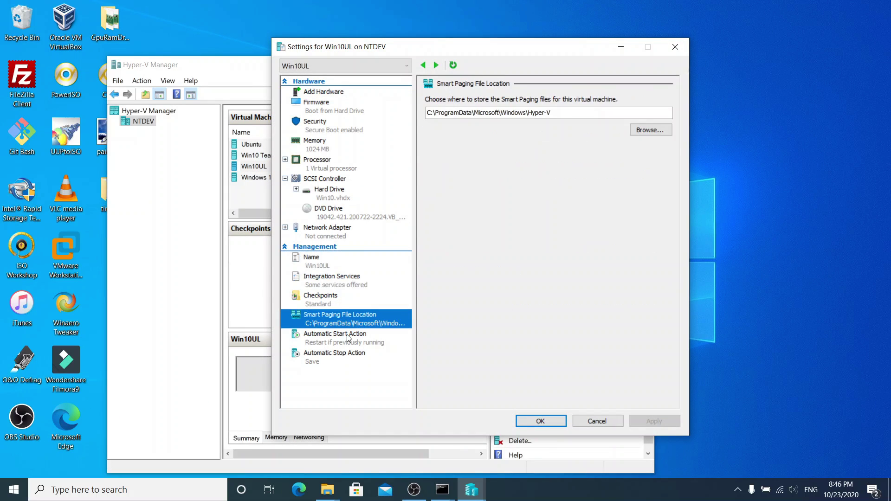
{"action": "left_click", "coordinate": [316, 102]}
{"action": "left_click", "coordinate": [464, 157]}
{"action": "left_click", "coordinate": [642, 153]}
{"action": "left_click", "coordinate": [643, 153]}
{"action": "left_click", "coordinate": [541, 421]}
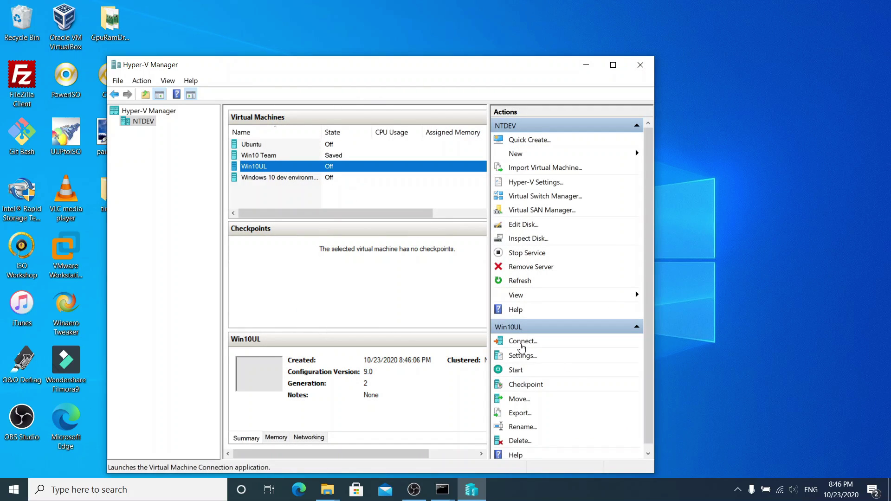
Connect to the Win10UL virtual machine, start it and reset it to boot Windows Setup from the ISO.
{"action": "left_click", "coordinate": [522, 341]}
{"action": "left_click", "coordinate": [247, 234]}
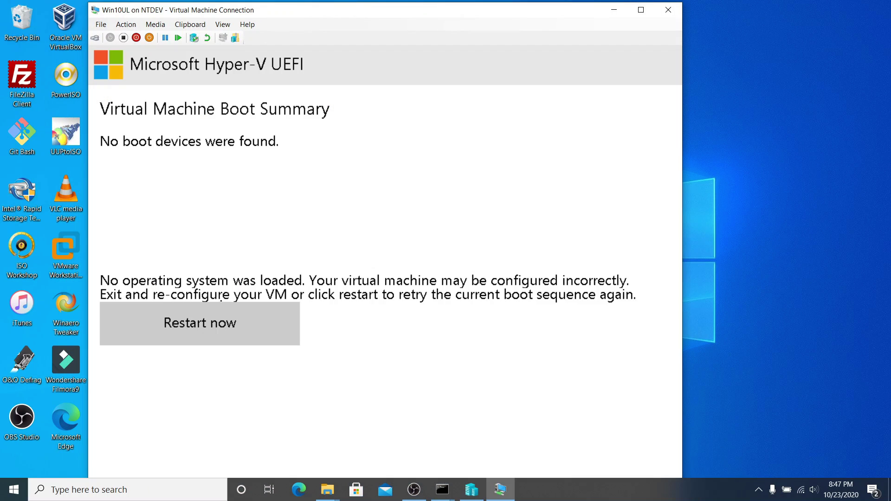
{"action": "left_click", "coordinate": [178, 38]}
{"action": "left_click", "coordinate": [412, 282]}
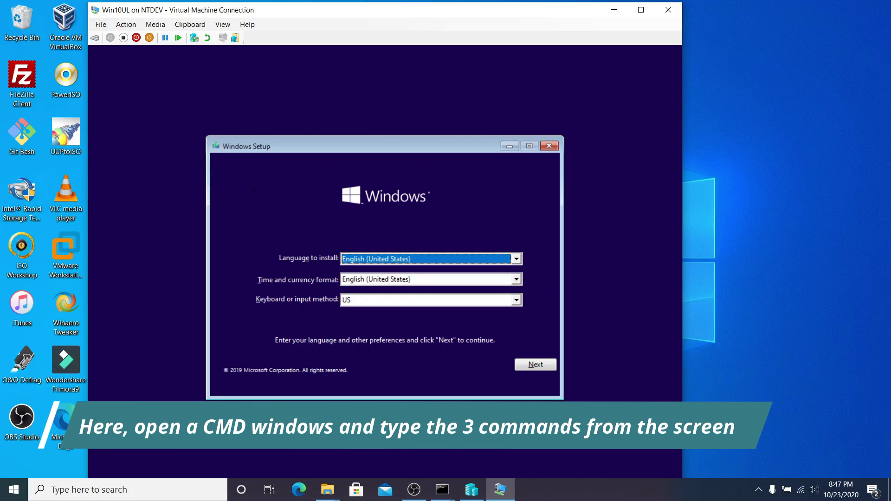
Open a command prompt within Windows Setup and mount the EFI partition with mountvol A: /S.
{"action": "key", "text": "shift+F10"}
{"action": "type", "text": "mountvol A"}
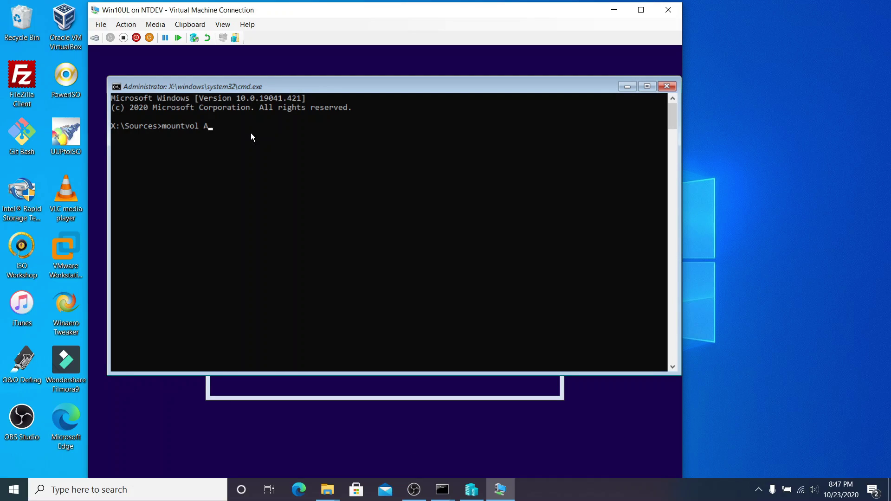
{"action": "type", "text": ": /S"}
{"action": "key", "text": "Return"}
Point the boot manager to the EFI partition by running bcdedit /set {bootmgr} device partition=A:.
{"action": "type", "text": "bcdedit /set {boot"}
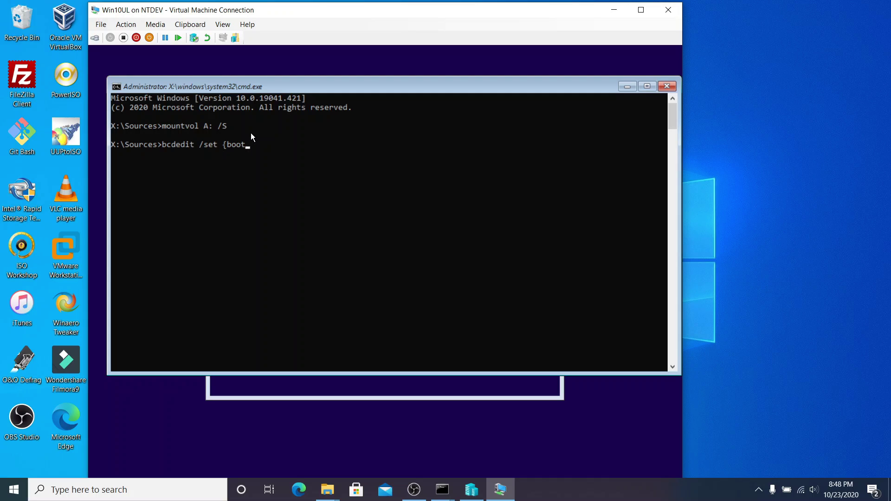
{"action": "type", "text": "mgr} device partition=A:"}
{"action": "key", "text": "Return"}
Edit the previous command into bcdedit /set {default} device partition=C: and run it.
{"action": "key", "text": "Up"}
{"action": "key", "text": "Left"}
{"action": "key", "text": "Left"}
{"action": "key", "text": "Left"}
{"action": "key", "text": "Left"}
{"action": "key", "text": "Left"}
{"action": "key", "text": "Left"}
{"action": "key", "text": "Left"}
{"action": "key", "text": "Left"}
{"action": "key", "text": "Left"}
{"action": "key", "text": "Left"}
{"action": "key", "text": "Left"}
{"action": "key", "text": "Left"}
{"action": "key", "text": "Left"}
{"action": "key", "text": "Left"}
{"action": "key", "text": "Left"}
{"action": "key", "text": "Left"}
{"action": "key", "text": "Left"}
{"action": "key", "text": "Left"}
{"action": "key", "text": "Left"}
{"action": "key", "text": "Left"}
{"action": "key", "text": "BackSpace"}
{"action": "key", "text": "BackSpace"}
{"action": "key", "text": "BackSpace"}
{"action": "key", "text": "BackSpace"}
{"action": "key", "text": "BackSpace"}
{"action": "key", "text": "BackSpace"}
{"action": "key", "text": "BackSpace"}
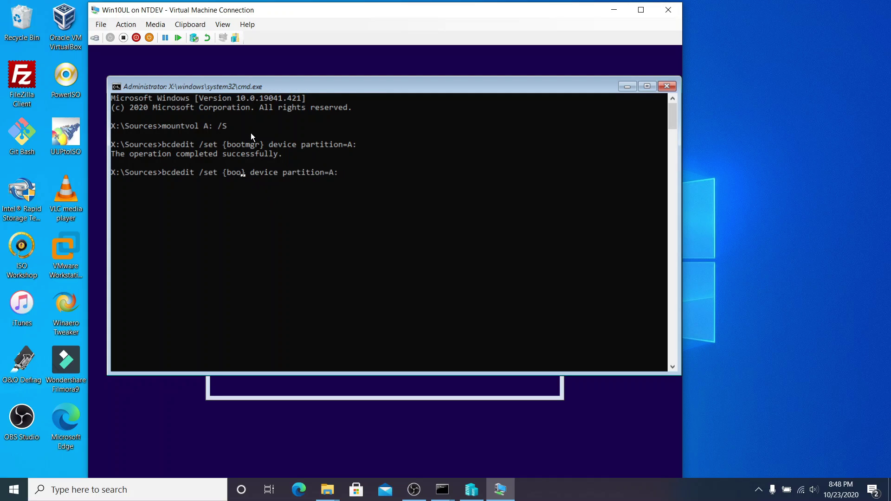
{"action": "type", "text": "default"}
{"action": "key", "text": "End"}
{"action": "key", "text": "BackSpace"}
{"action": "key", "text": "BackSpace"}
{"action": "type", "text": "C:"}
{"action": "key", "text": "Return"}
Edit the previous command into bcdedit /set {default} osdevice partition=C: and run it.
{"action": "key", "text": "Up"}
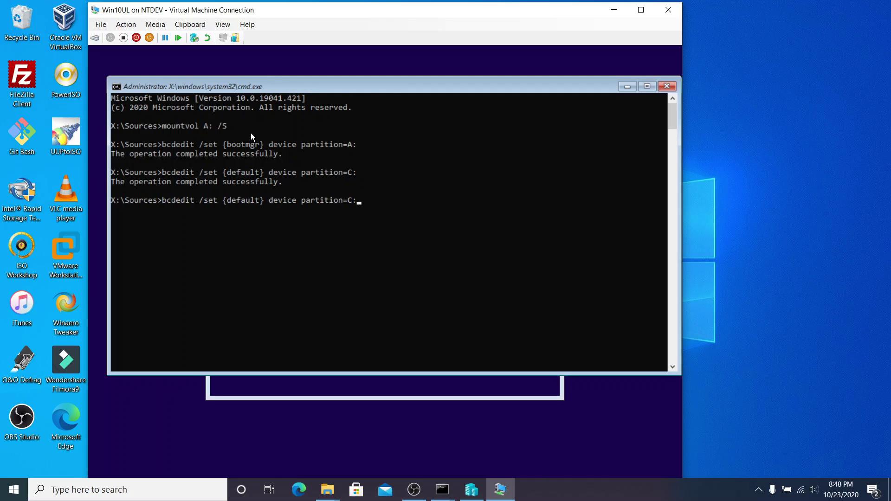
{"action": "key", "text": "Left"}
{"action": "key", "text": "Left"}
{"action": "key", "text": "Left"}
{"action": "key", "text": "Left"}
{"action": "key", "text": "Left"}
{"action": "key", "text": "Left"}
{"action": "key", "text": "Left"}
{"action": "key", "text": "Left"}
{"action": "key", "text": "Left"}
{"action": "key", "text": "Left"}
{"action": "key", "text": "Left"}
{"action": "key", "text": "Left"}
{"action": "key", "text": "Left"}
{"action": "key", "text": "Left"}
{"action": "key", "text": "Left"}
{"action": "key", "text": "Left"}
{"action": "key", "text": "Left"}
{"action": "key", "text": "Left"}
{"action": "key", "text": "Left"}
{"action": "type", "text": "os"}
{"action": "key", "text": "Return"}
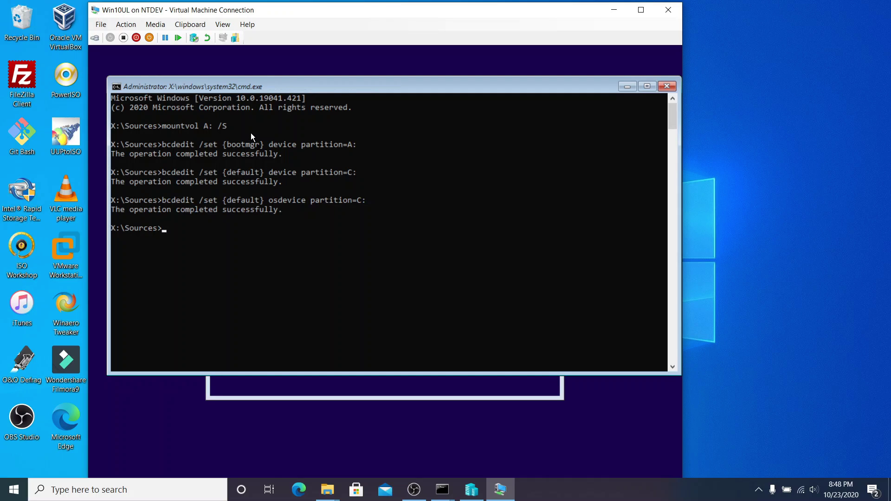
Exit the command prompt, eject the Windows 10 ISO and cancel Windows Setup so the virtual machine reboots from its hard disk.
{"action": "type", "text": "exit"}
{"action": "key", "text": "Return"}
{"action": "left_click", "coordinate": [152, 28]}
{"action": "mouse_move", "coordinate": [176, 36]}
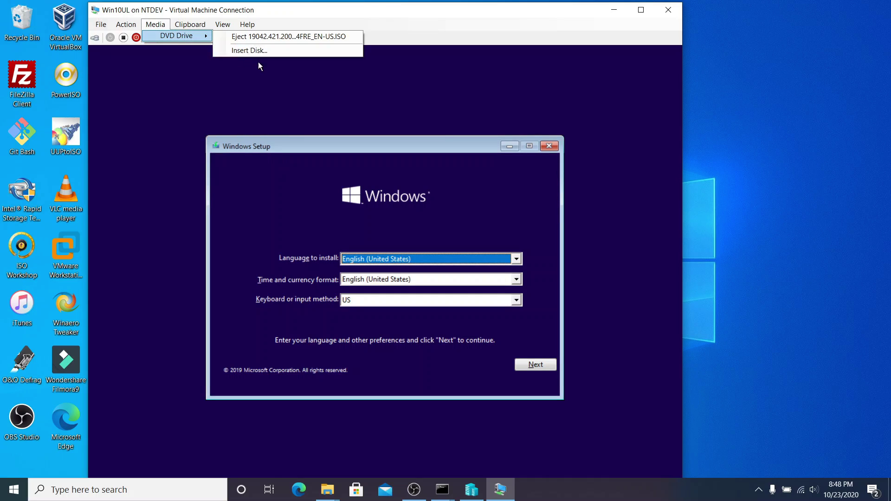
{"action": "left_click", "coordinate": [251, 37]}
{"action": "left_click", "coordinate": [549, 146]}
{"action": "left_click", "coordinate": [490, 288]}
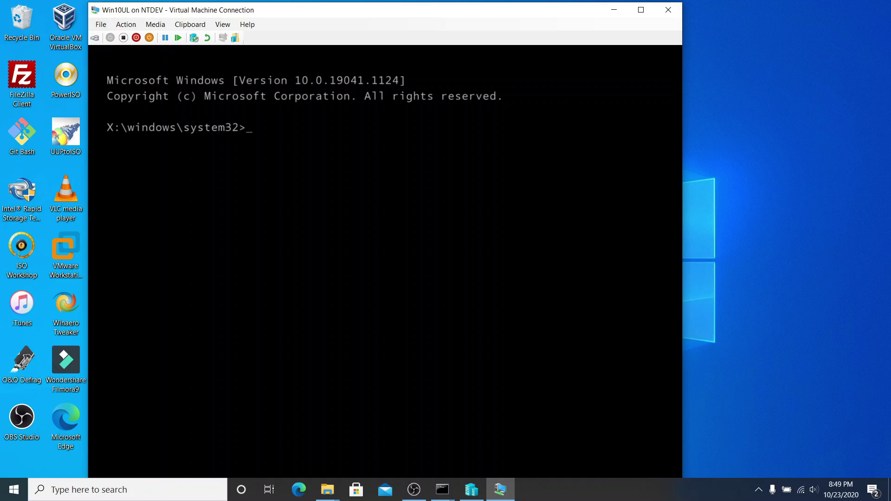
Switch to Hyper-V Manager and examine the state, memory and uptime of the running Win10UL virtual machine.
{"action": "left_click", "coordinate": [478, 498]}
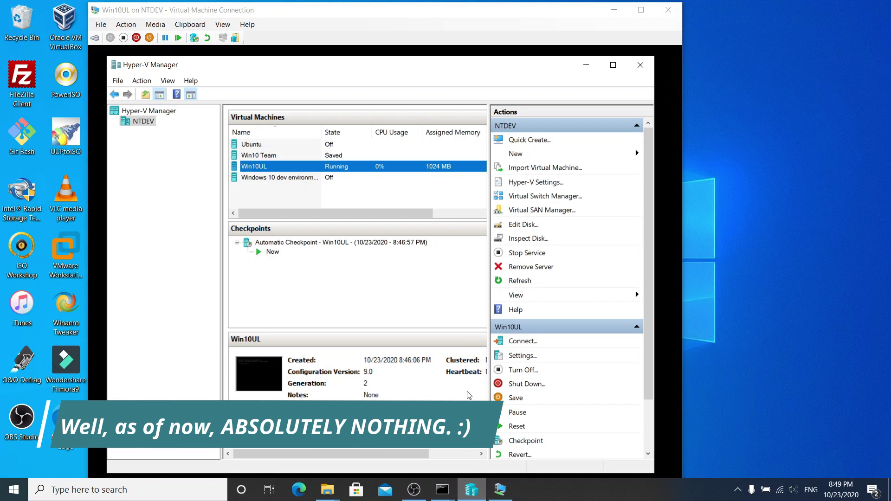
{"action": "scroll", "coordinate": [385, 458], "scroll_direction": "right", "scroll_amount": 10}
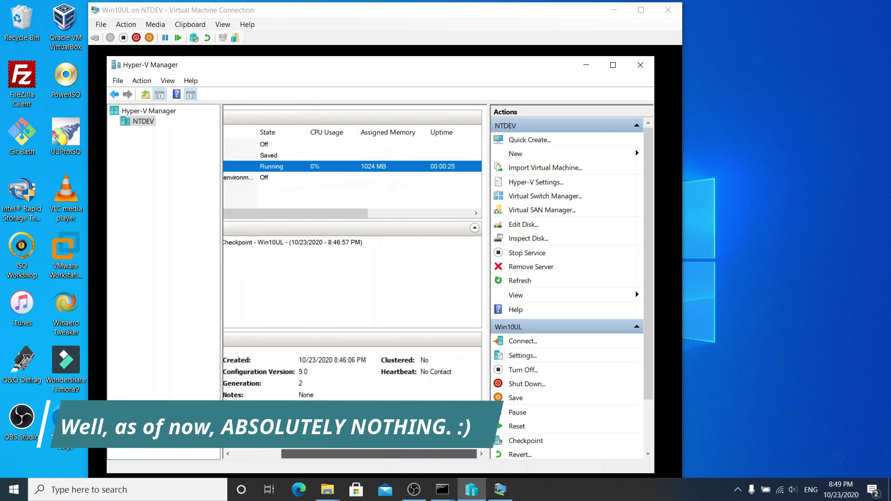